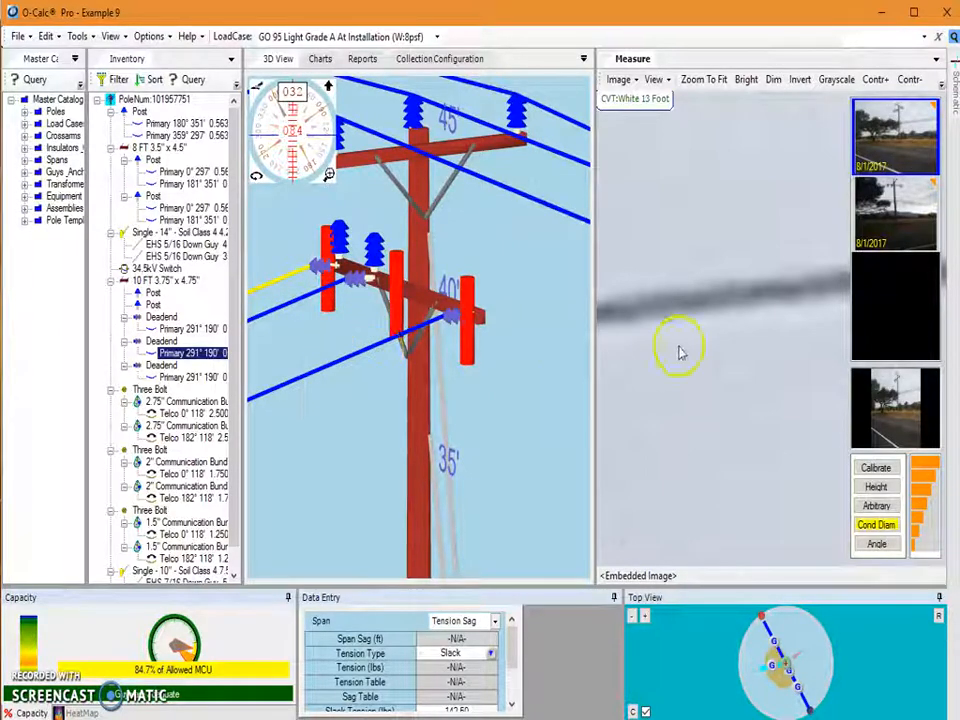
# - Measure the conductor diameter in the pole photo for the second deadend's primary span and request a substitute from the catalogs
pyautogui.scroll(-5, 678, 352)
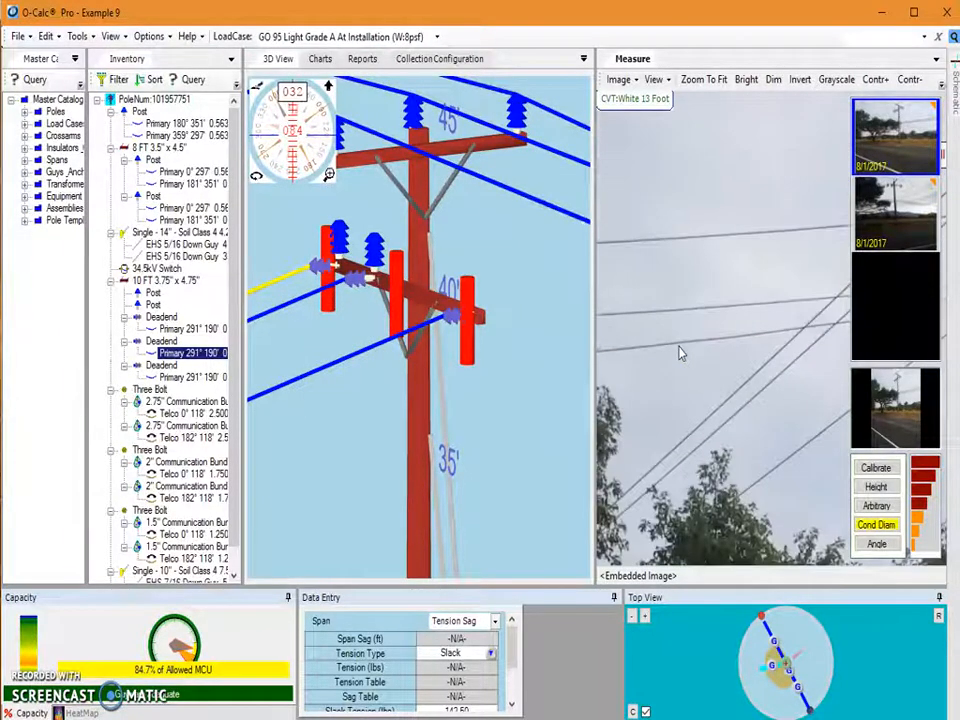
pyautogui.scroll(5, 674, 352)
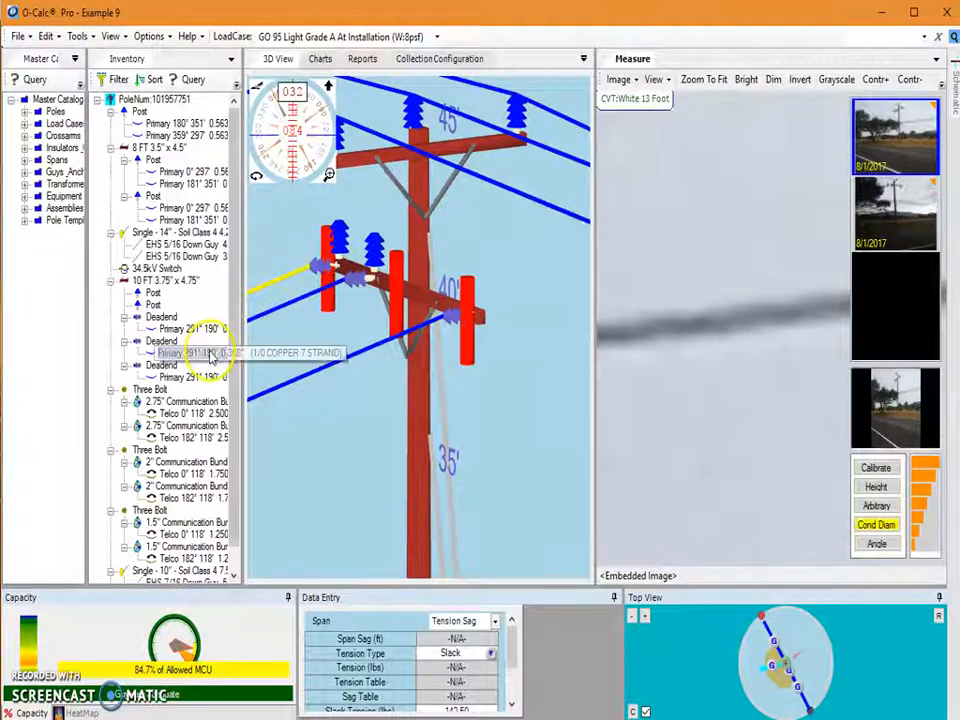
pyautogui.moveTo(157, 350)
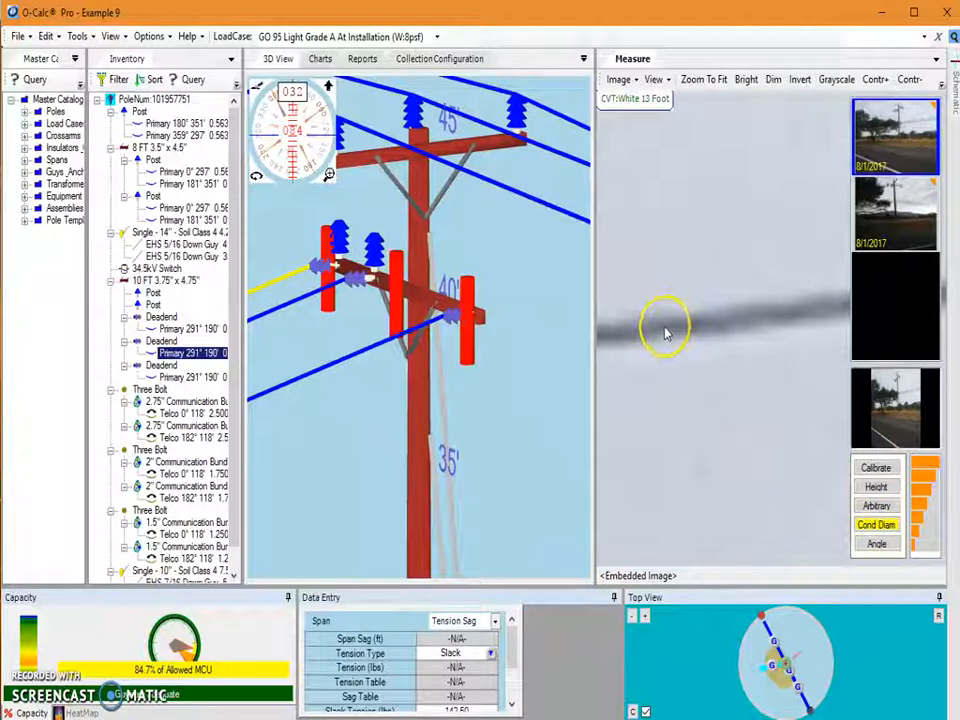
pyautogui.moveTo(665, 331); pyautogui.dragTo(710, 330)
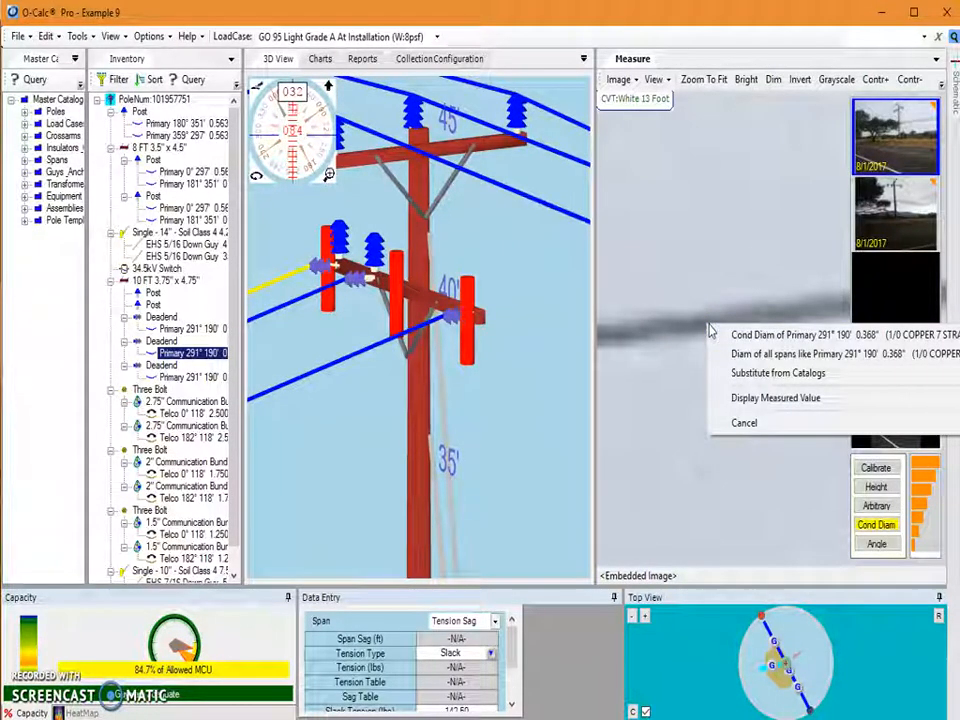
pyautogui.click(744, 374)
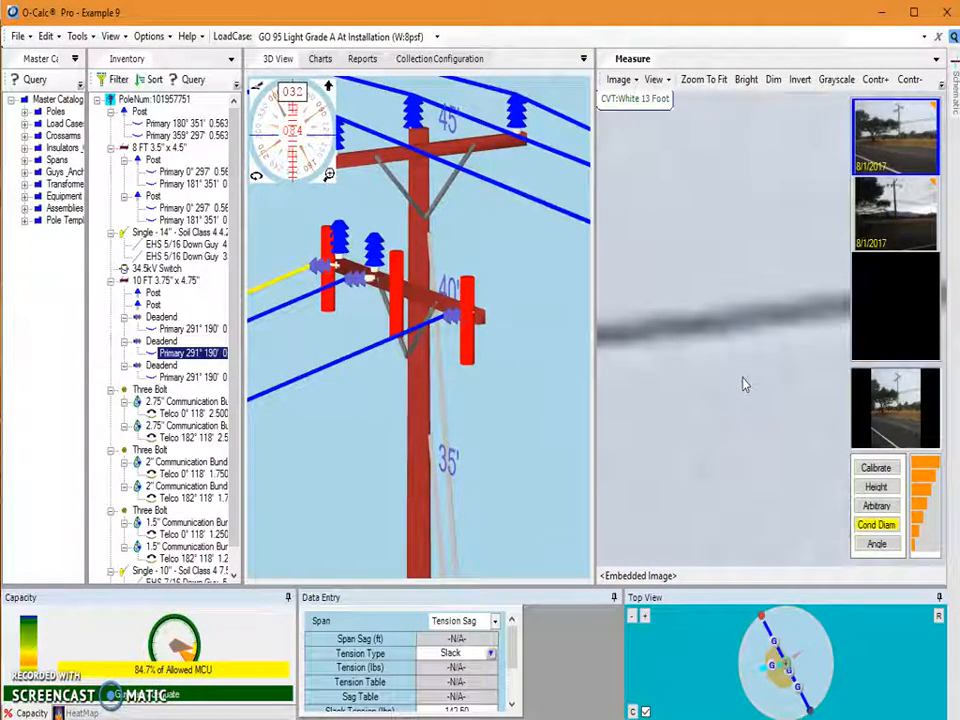
# - Replace the second deadend's primary span with 4/0 COPPER 7 STRAND from the master catalog
pyautogui.moveTo(713, 47); pyautogui.dragTo(565, 138)
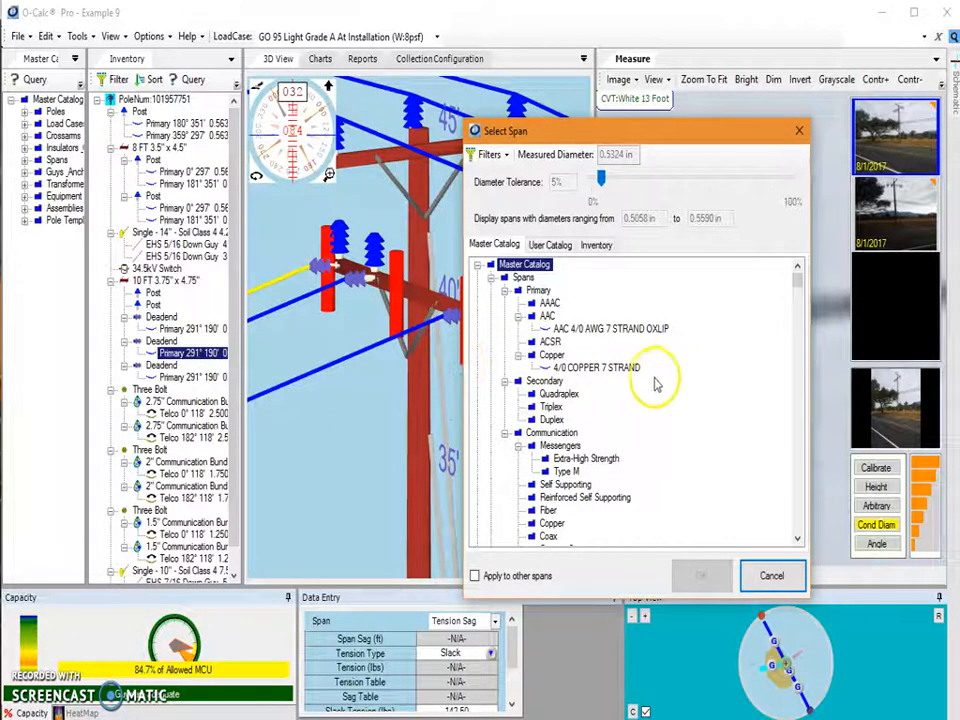
pyautogui.click(600, 368)
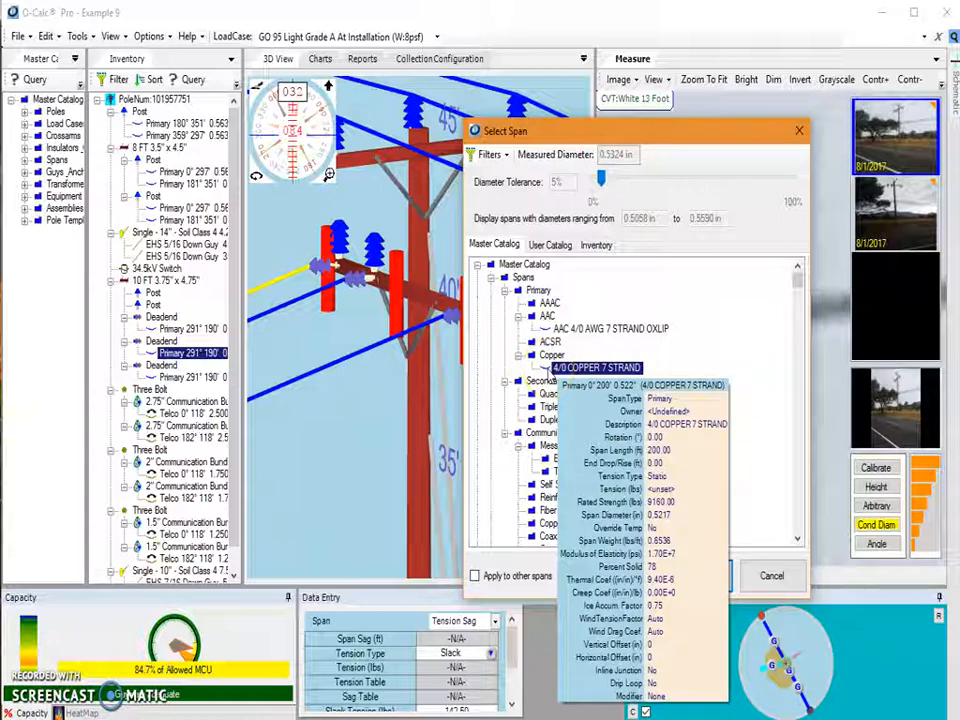
pyautogui.click(590, 374)
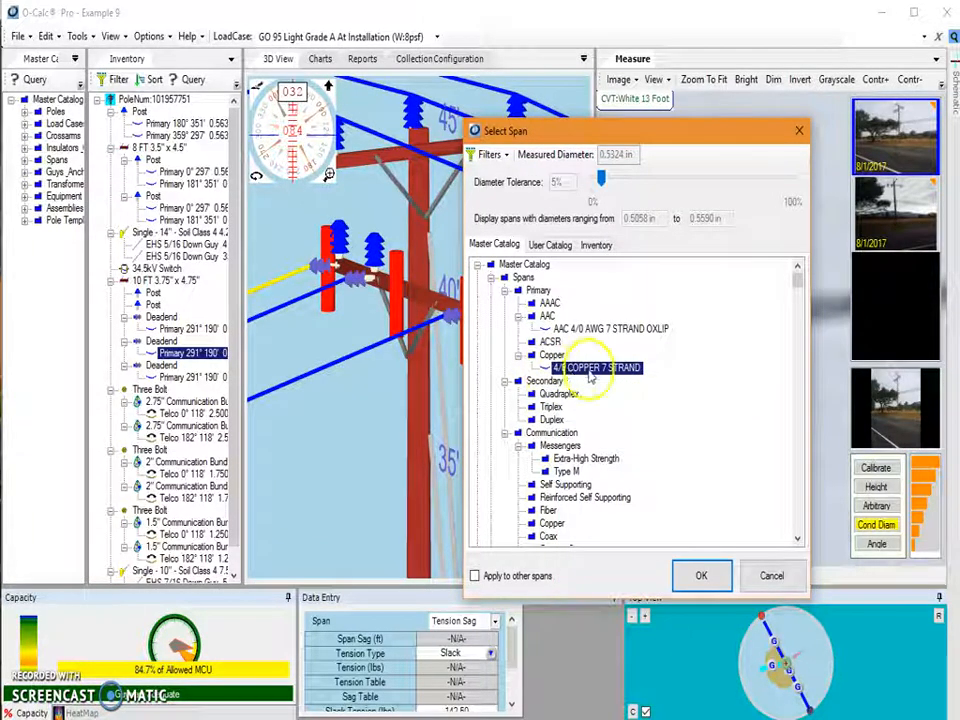
pyautogui.click(704, 577)
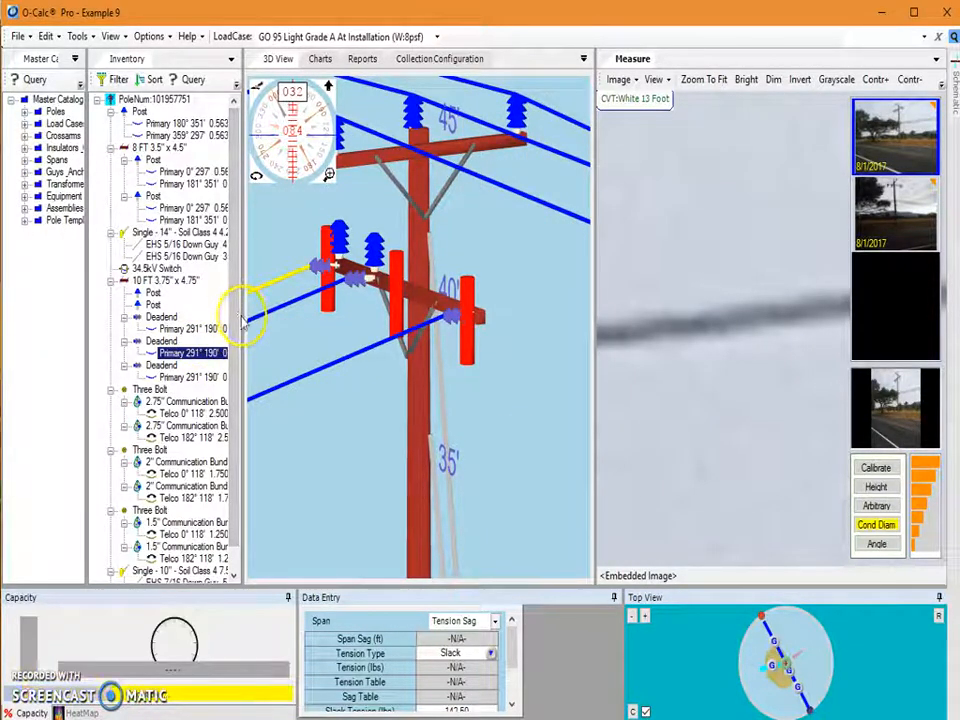
# - Widen the inventory and copy the 4/0 COPPER 7 STRAND span onto the first and third deadends of the 10 FT crossarm
pyautogui.moveTo(242, 315); pyautogui.dragTo(388, 326)
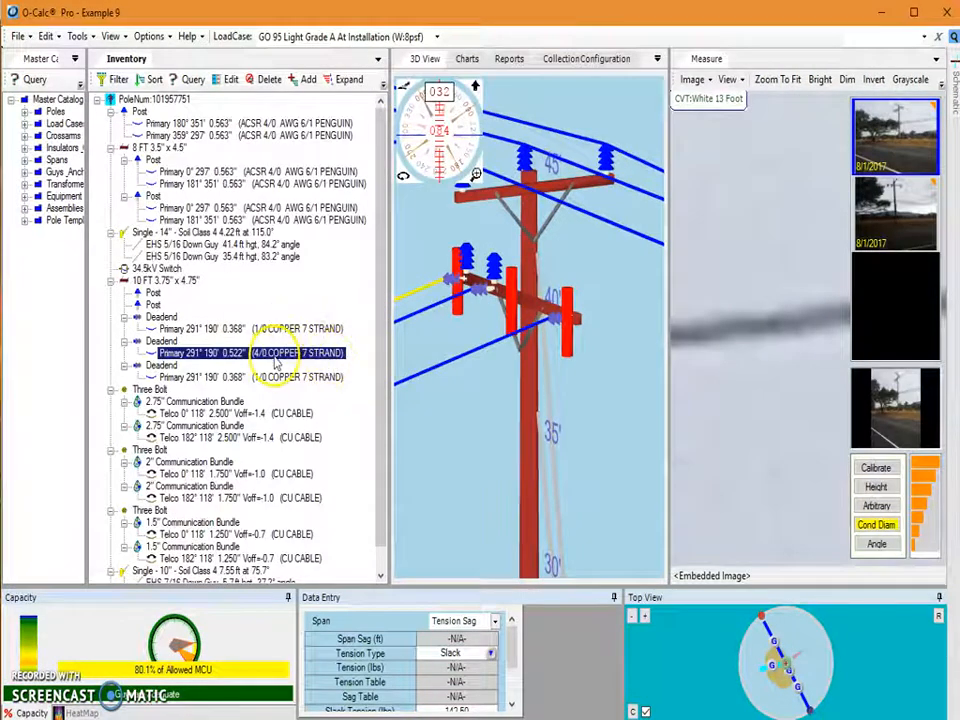
pyautogui.moveTo(275, 363); pyautogui.dragTo(240, 328)
pyautogui.click(422, 476)
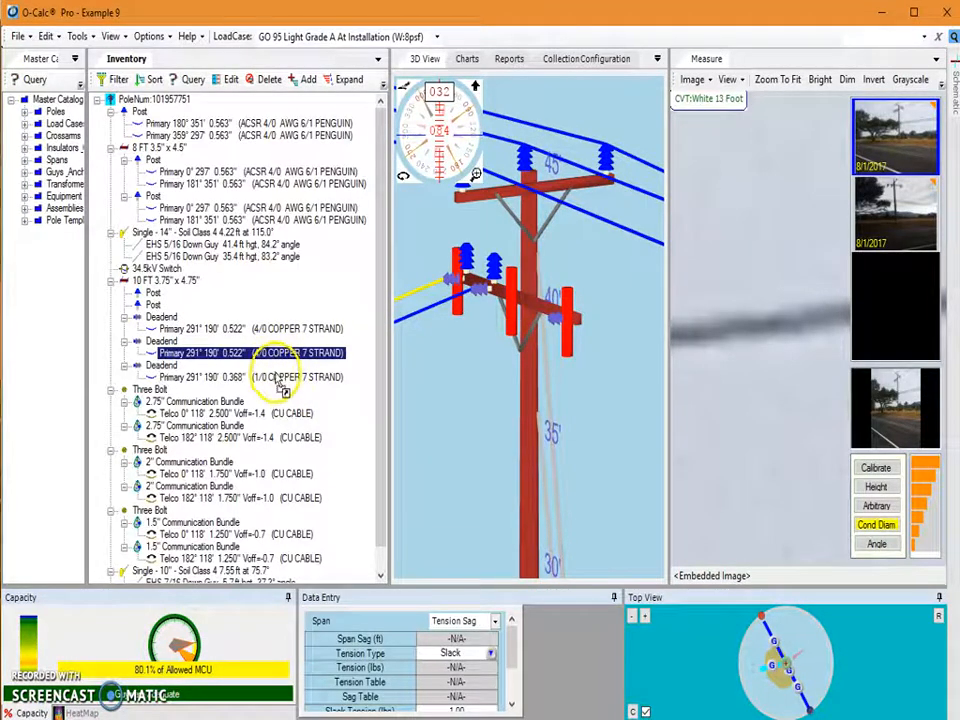
pyautogui.moveTo(283, 390); pyautogui.dragTo(281, 385)
pyautogui.click(435, 474)
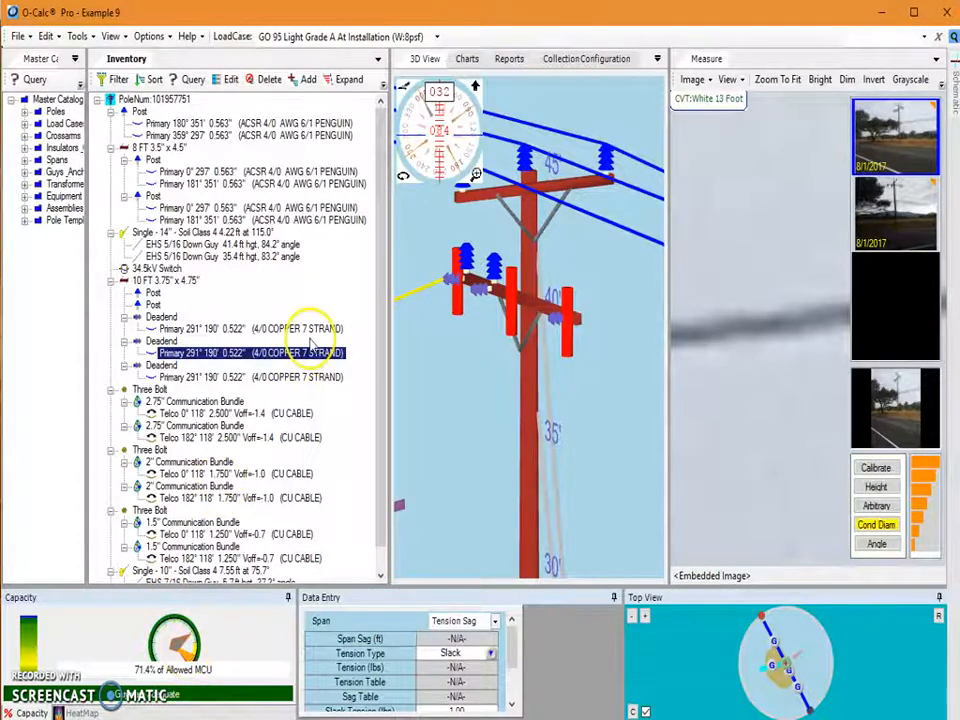
# - Inspect the replaced spans on the pole model and set the second deadend span's slack tension to 150 lbs
pyautogui.moveTo(418, 309); pyautogui.dragTo(375, 343)
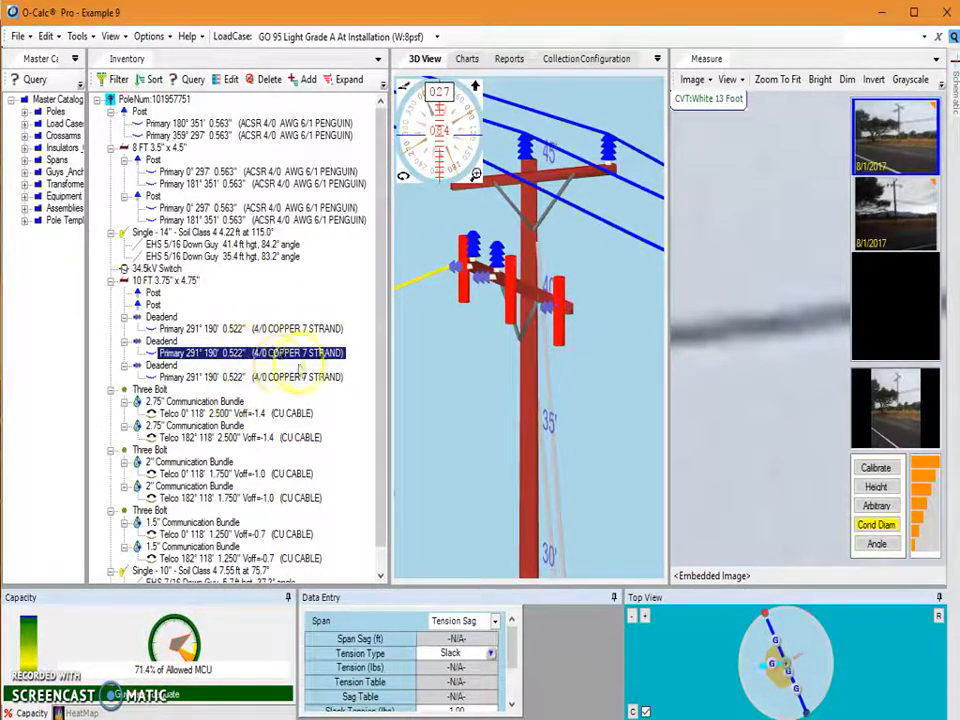
pyautogui.moveTo(456, 452); pyautogui.dragTo(449, 375)
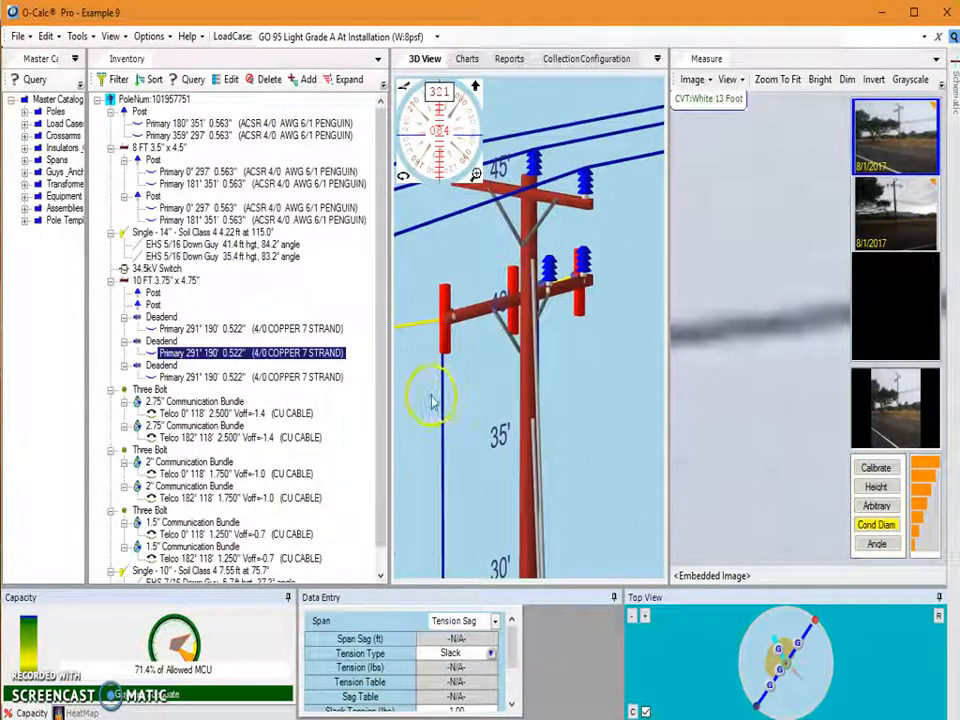
pyautogui.moveTo(433, 455); pyautogui.dragTo(536, 450)
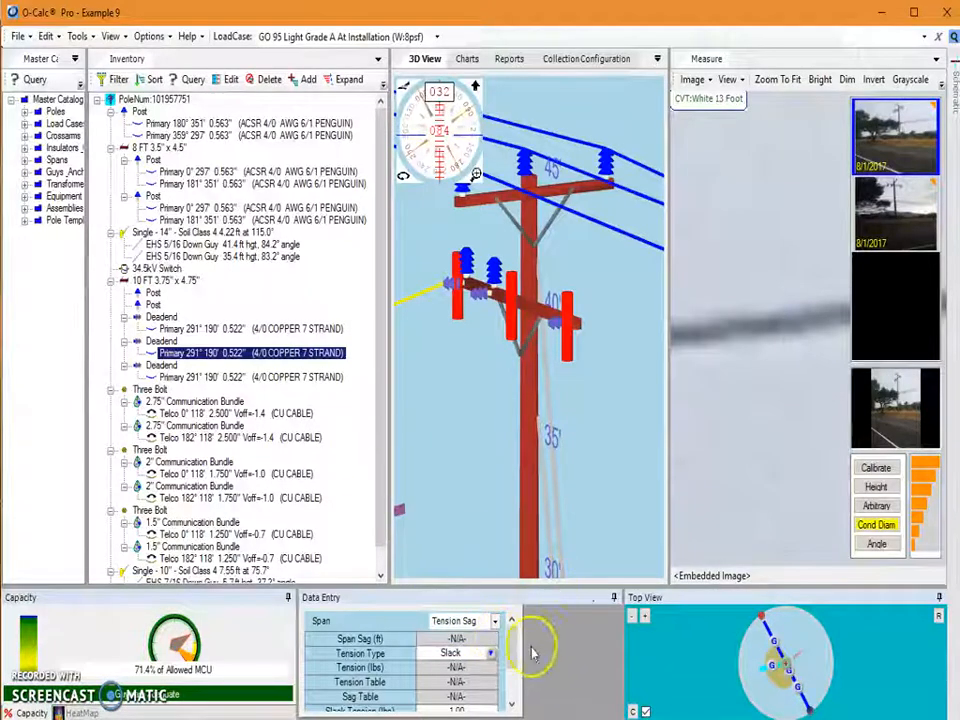
pyautogui.moveTo(513, 642)
pyautogui.mouseDown()
pyautogui.moveTo(513, 659)
pyautogui.moveTo(512, 647)
pyautogui.mouseUp()
pyautogui.click(476, 703)
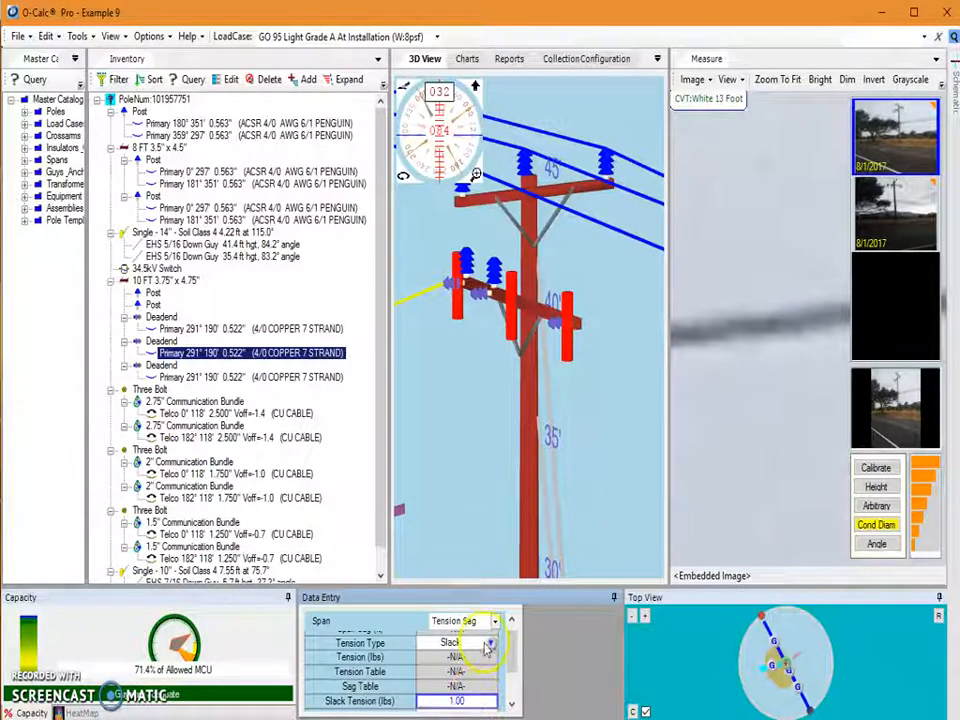
pyautogui.click(512, 705)
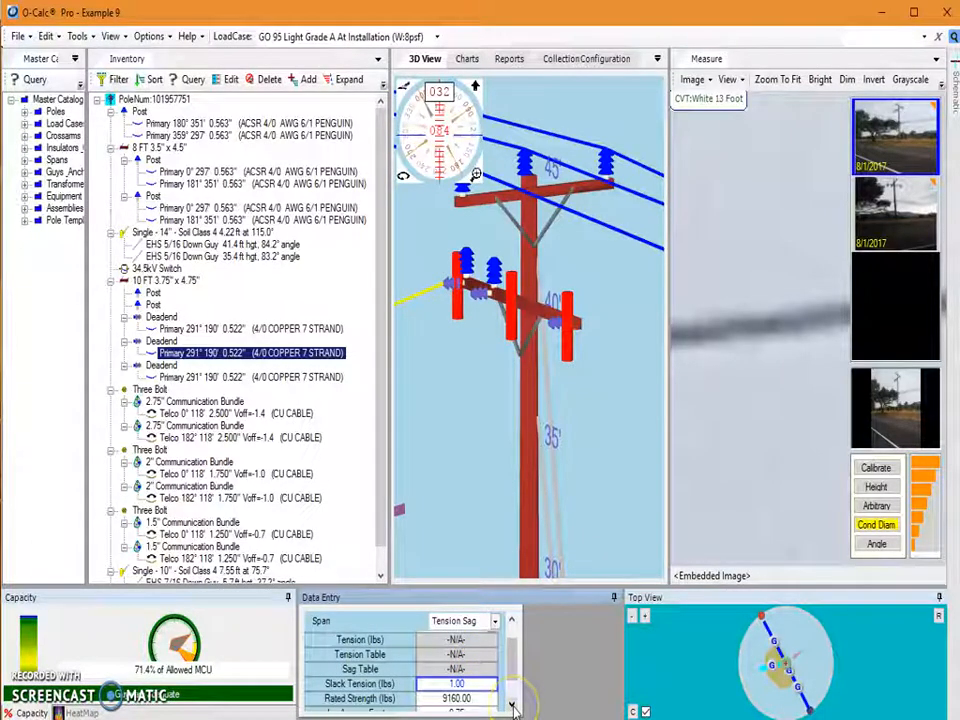
pyautogui.click(465, 686)
pyautogui.write('150')
pyautogui.press('Return')
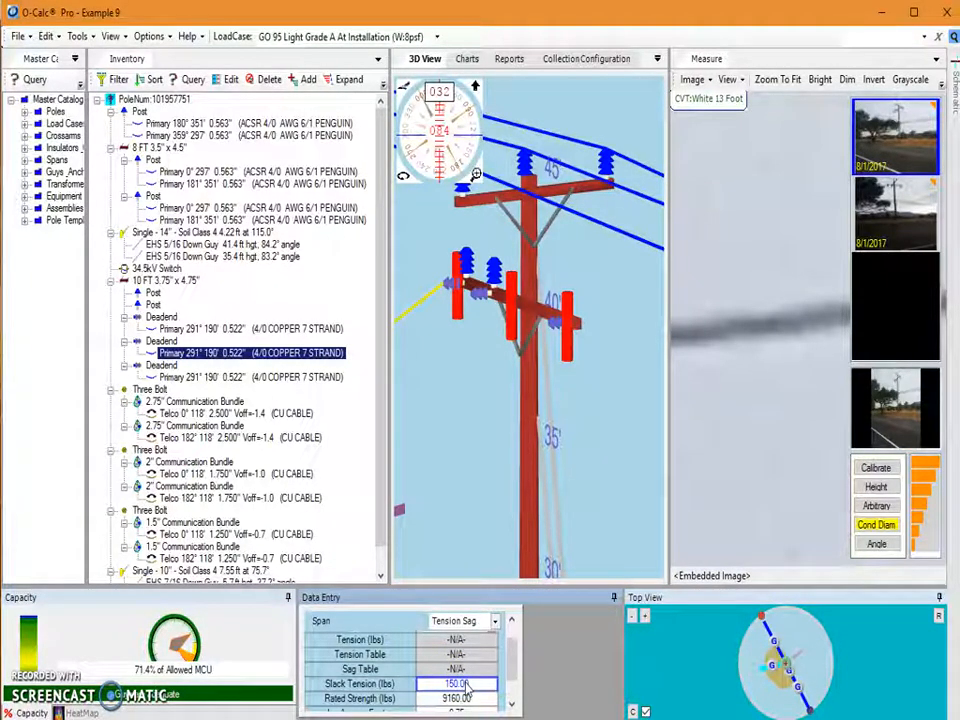
# - Set the rated strength of the third deadend's primary span to 150 lbs
pyautogui.click(255, 378)
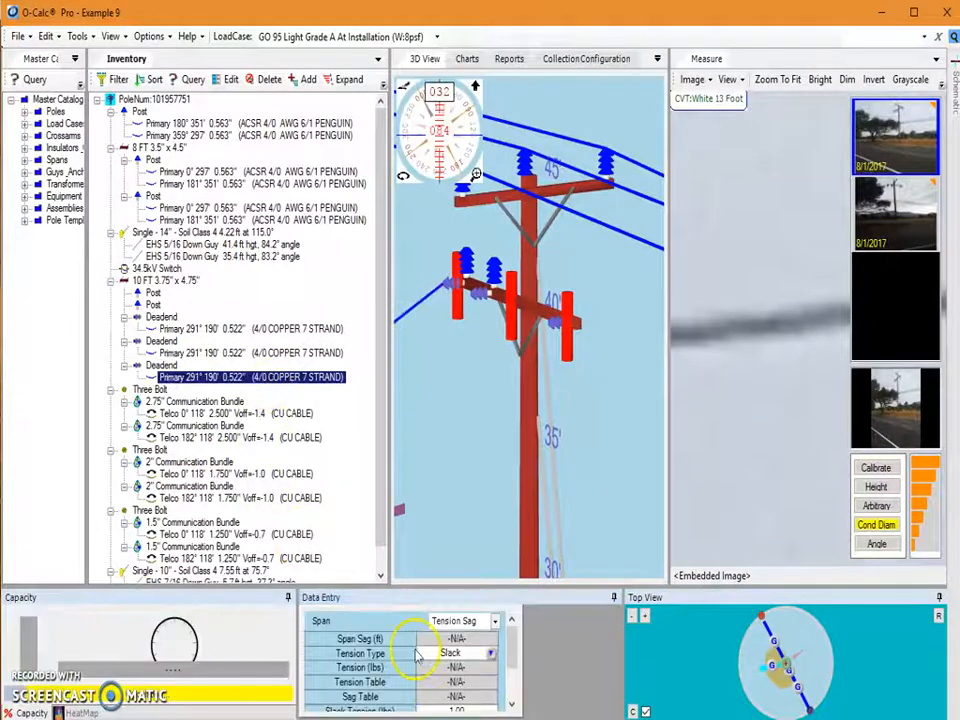
pyautogui.scroll(-1, 515, 706)
pyautogui.click(470, 691)
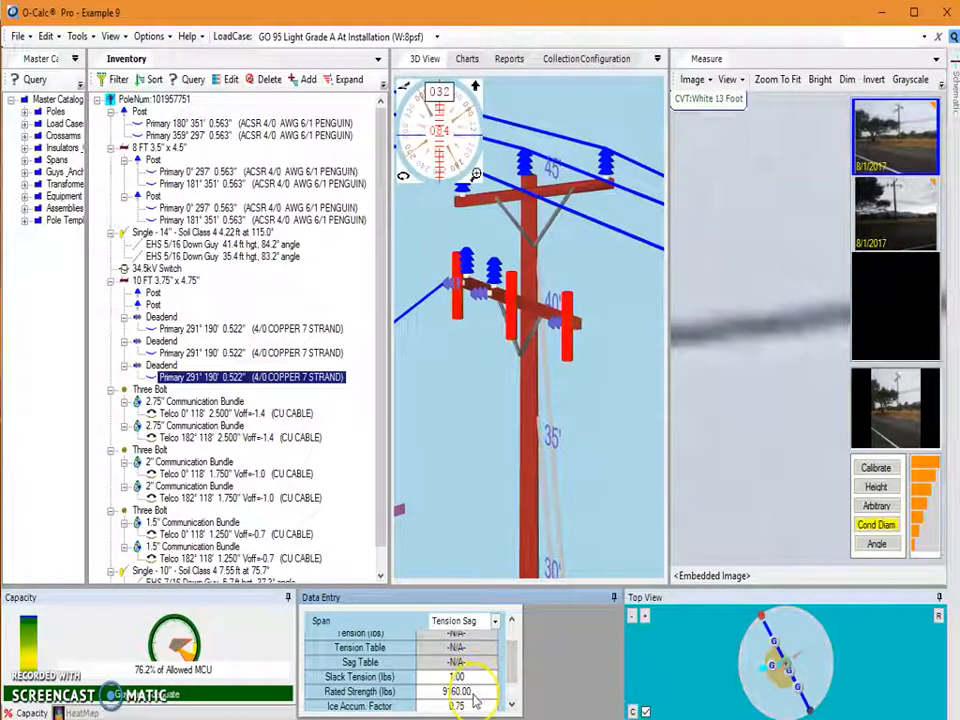
pyautogui.write('150')
pyautogui.press('Return')
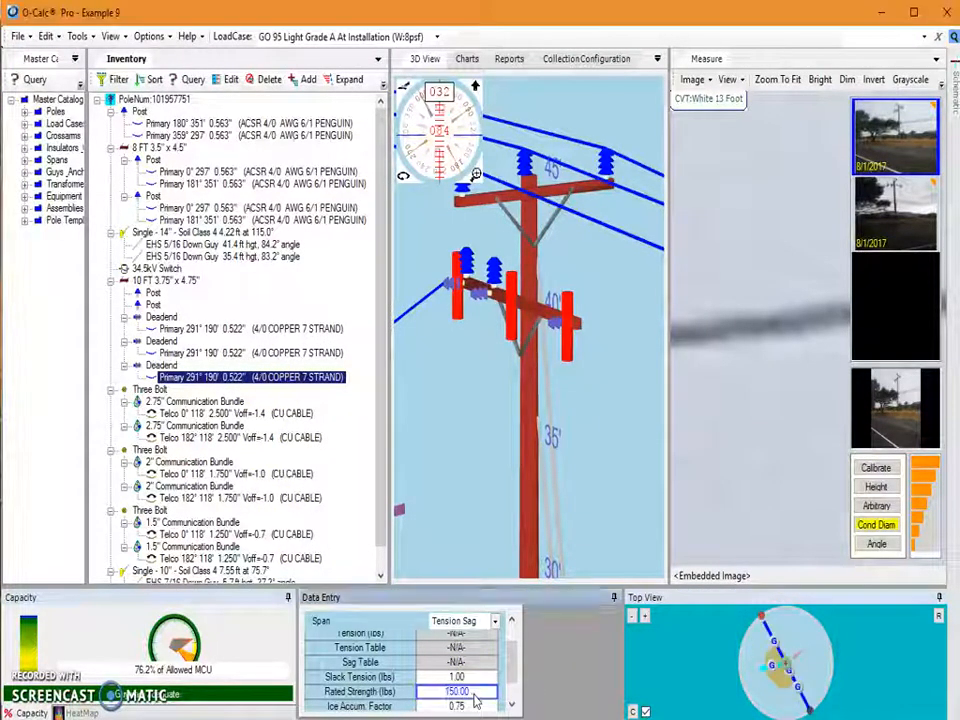
# - Set the slack tension of the first deadend's primary span to 150 lbs
pyautogui.click(276, 328)
pyautogui.scroll(-2, 514, 705)
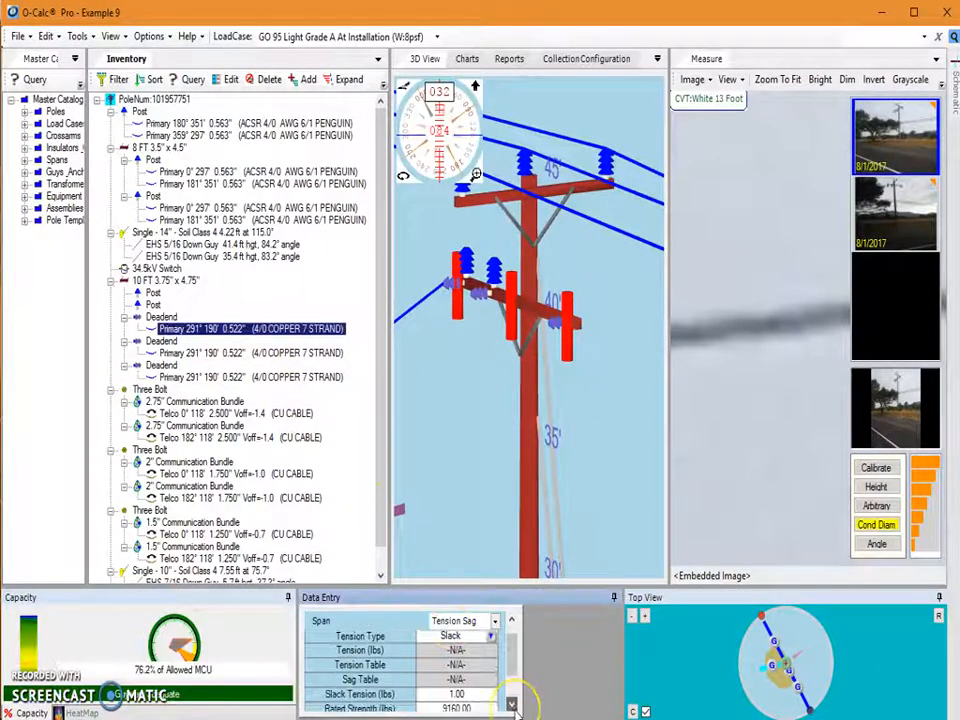
pyautogui.click(469, 678)
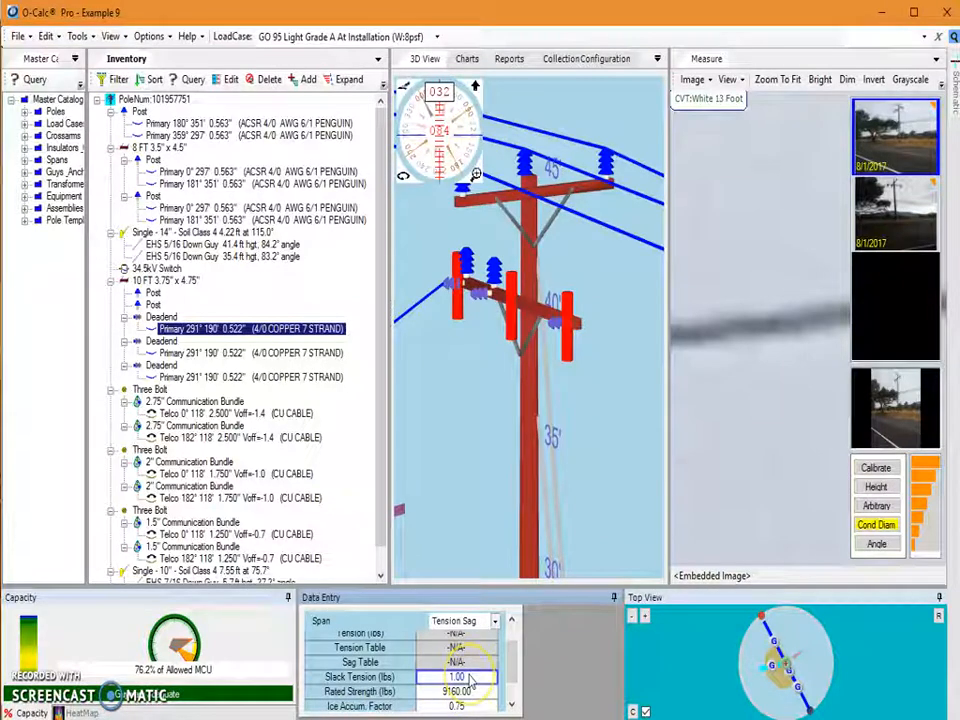
pyautogui.write('150')
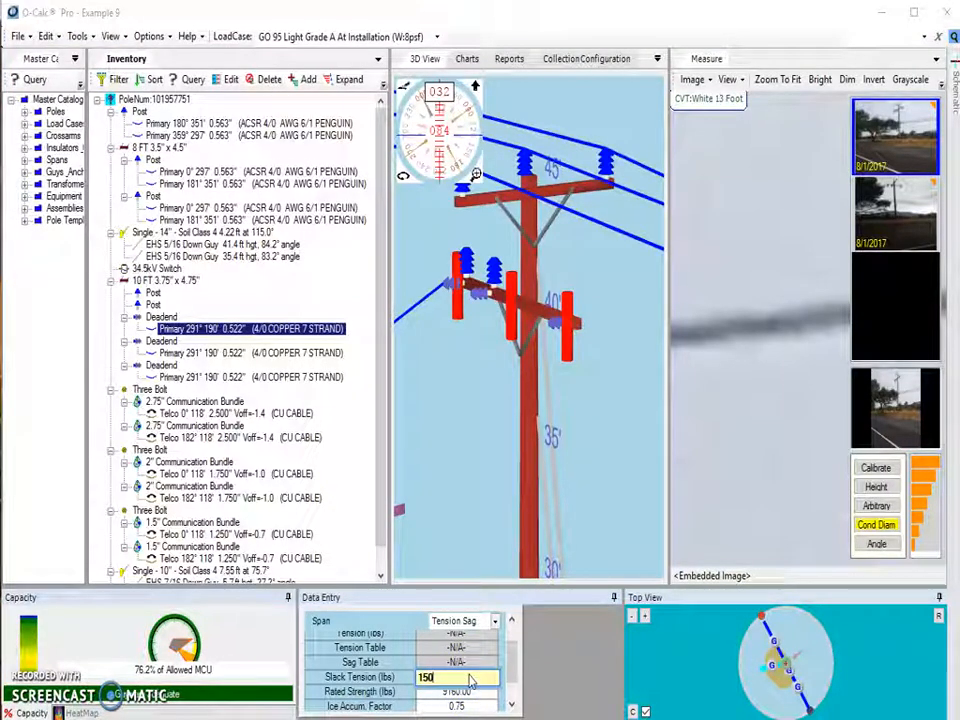
pyautogui.press('Return')
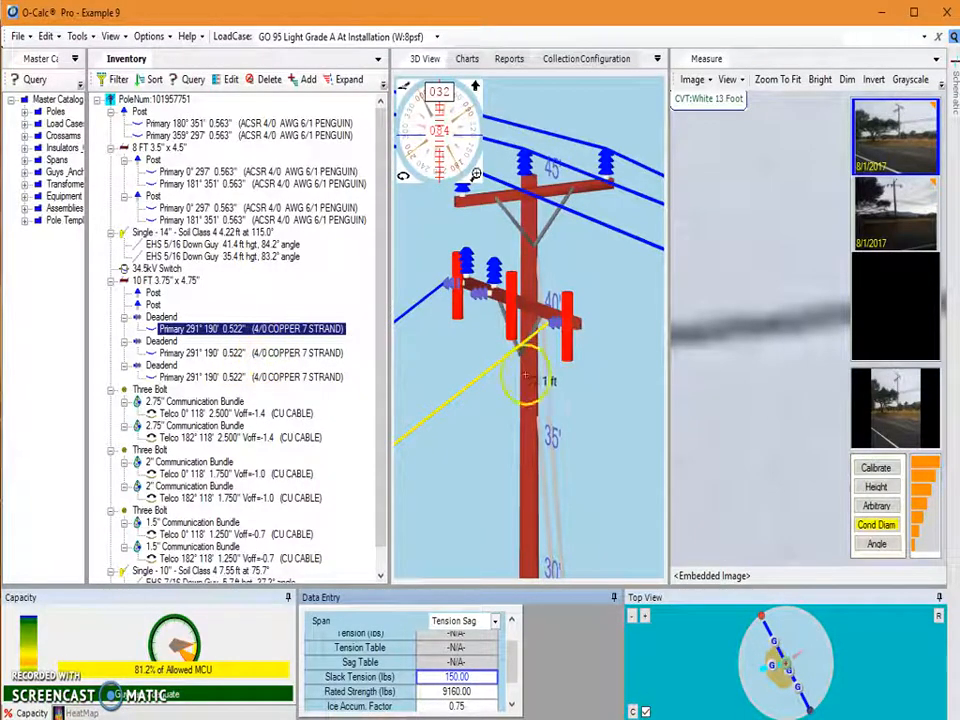
# - Set the slack tension of the third deadend's primary span to 150 lbs and check the three spans on the model
pyautogui.moveTo(493, 432); pyautogui.dragTo(338, 415)
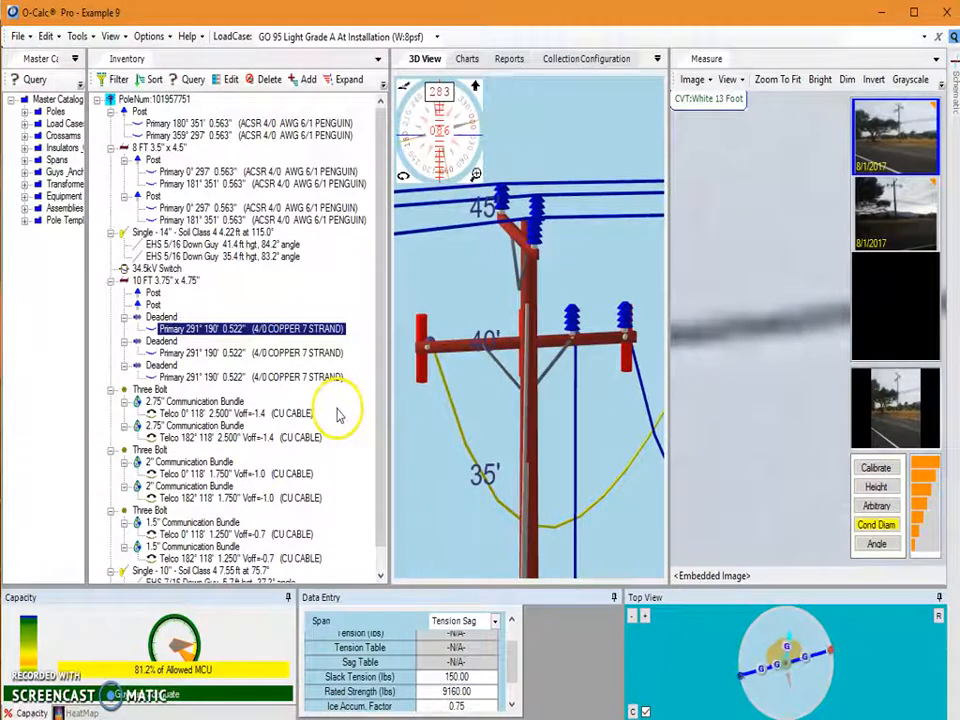
pyautogui.click(575, 420)
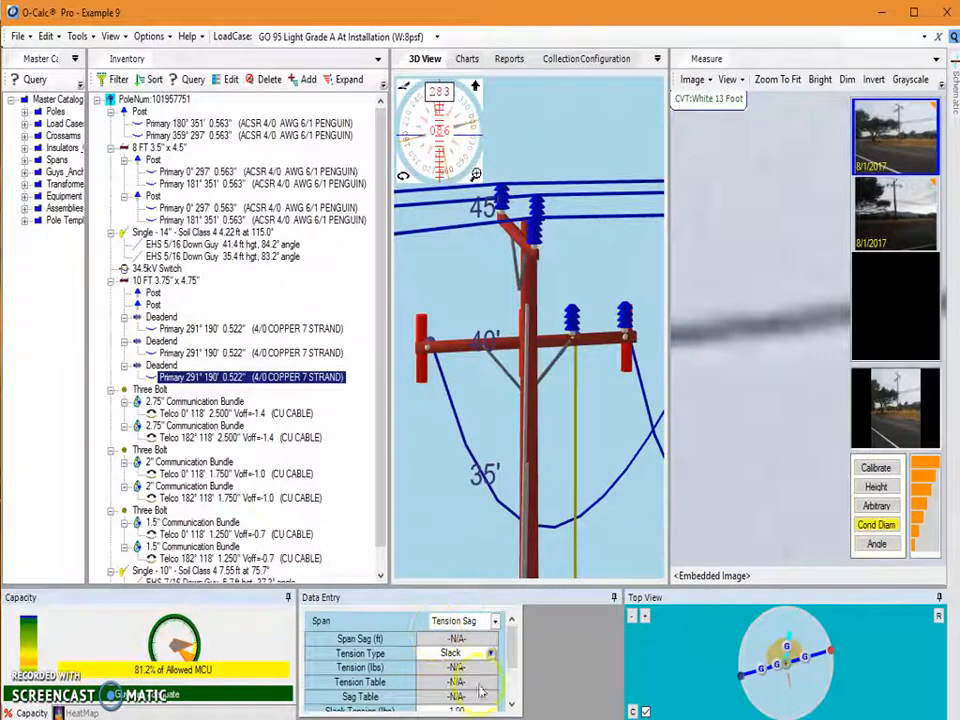
pyautogui.click(493, 711)
pyautogui.write('154')
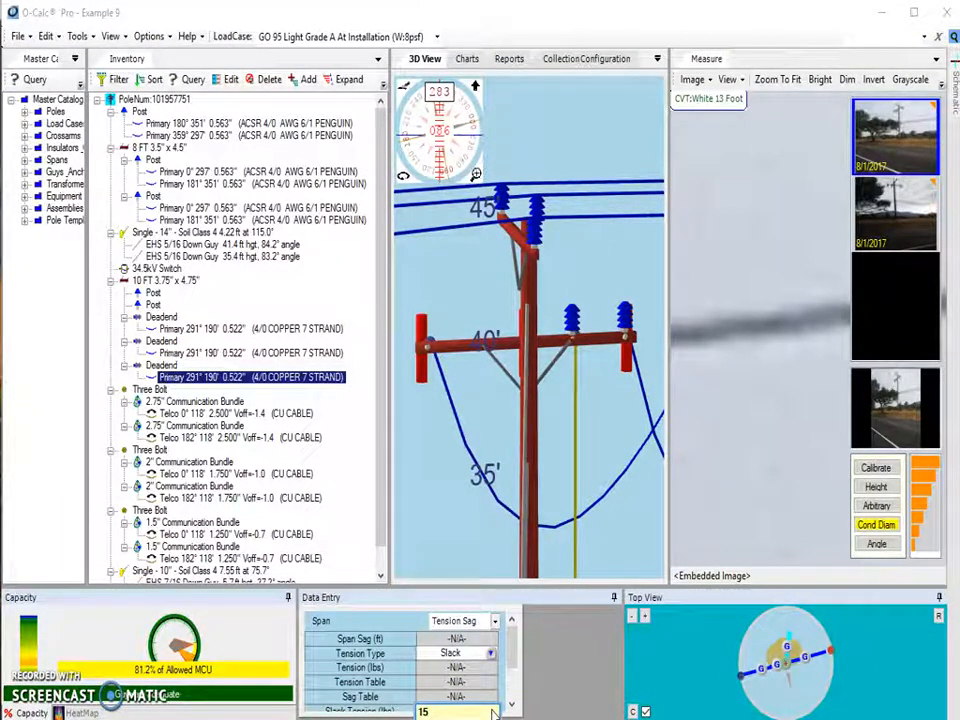
pyautogui.click(470, 470)
pyautogui.moveTo(470, 470); pyautogui.dragTo(588, 483)
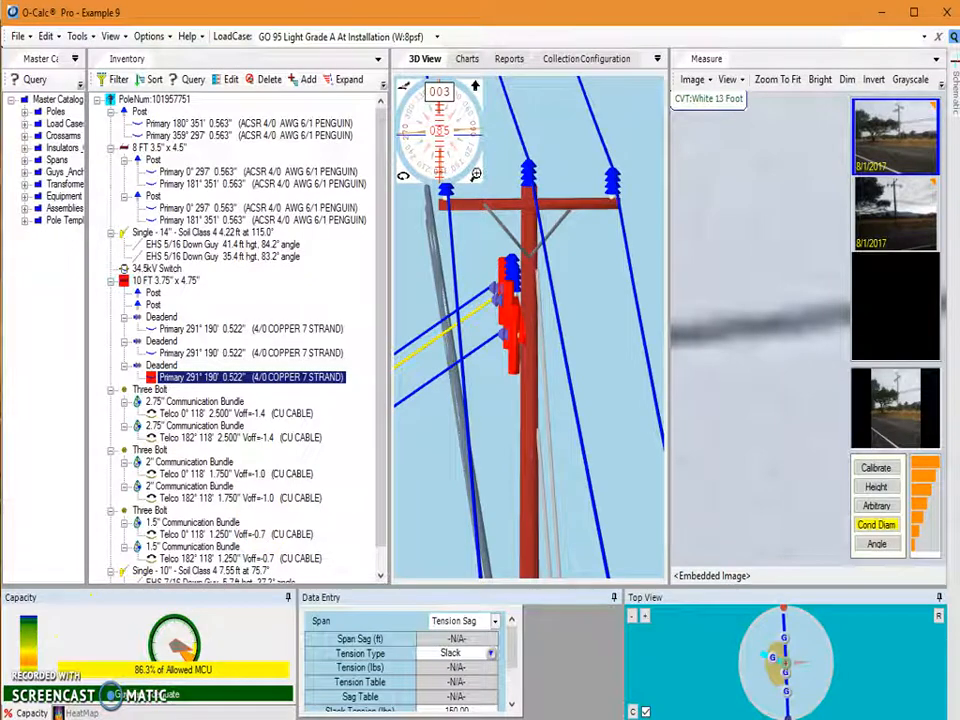
# - Delete the Three Bolt install height label on the left side of the pole in the photo
pyautogui.scroll(-8, 773, 325)
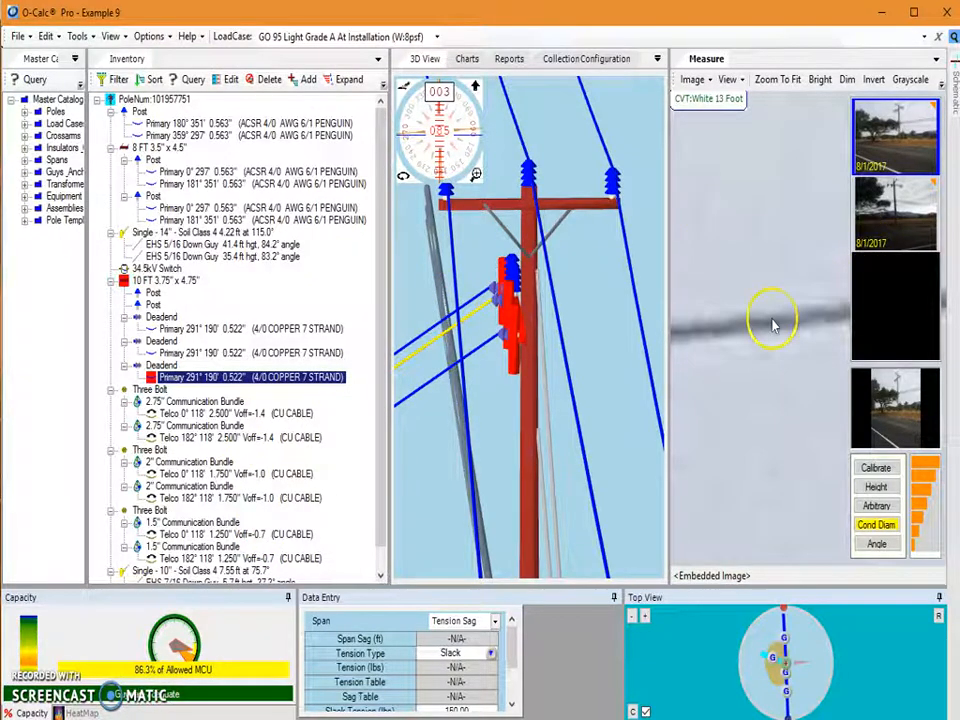
pyautogui.moveTo(773, 325); pyautogui.dragTo(741, 365)
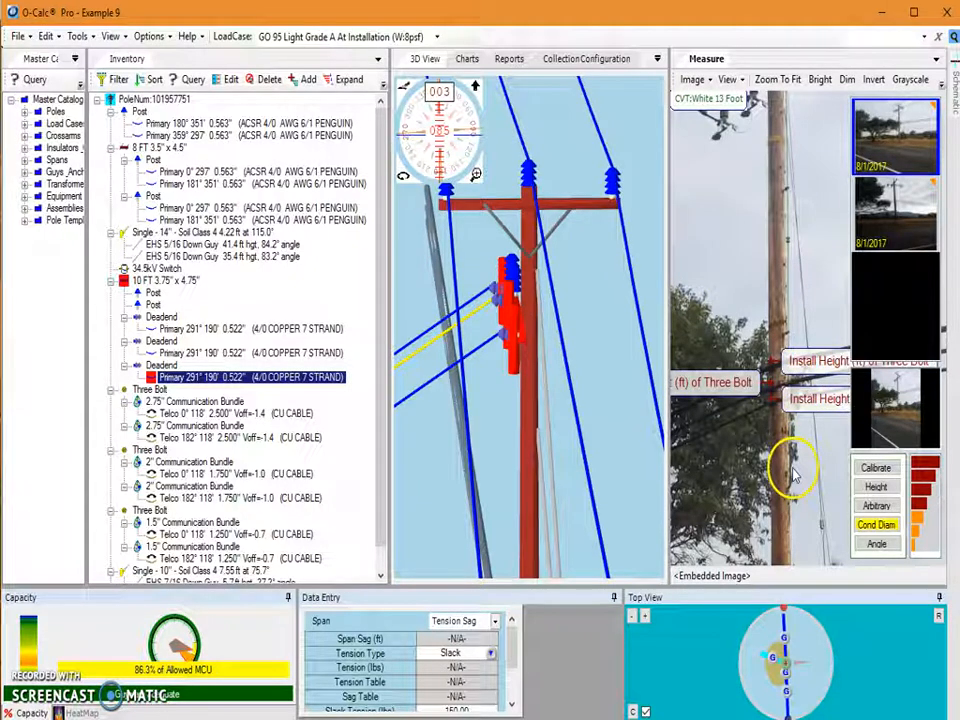
pyautogui.rightClick(721, 385)
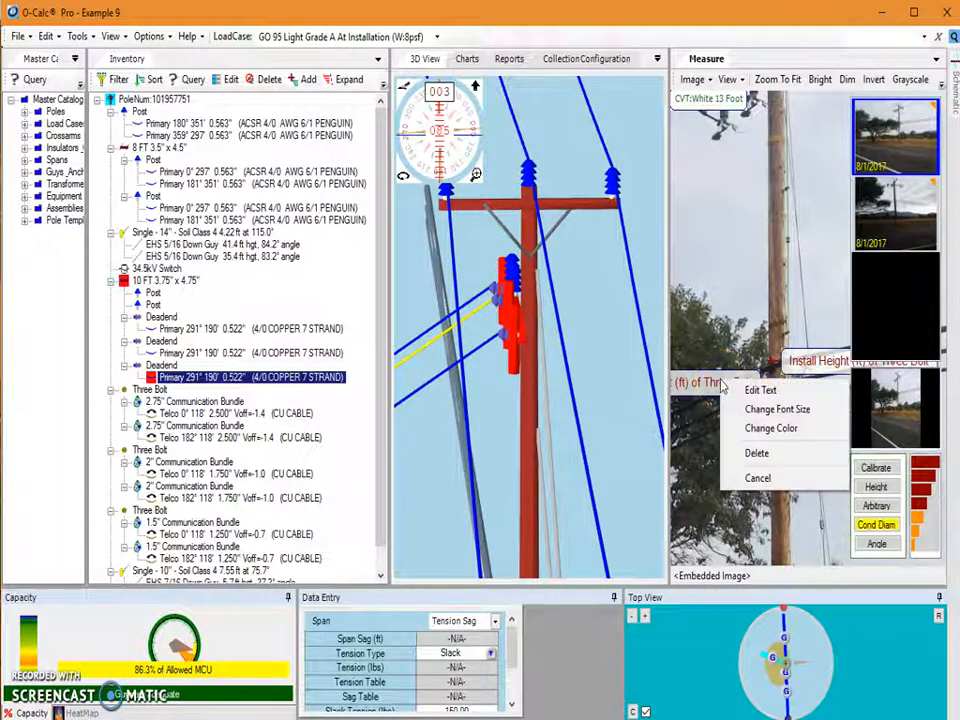
pyautogui.click(750, 452)
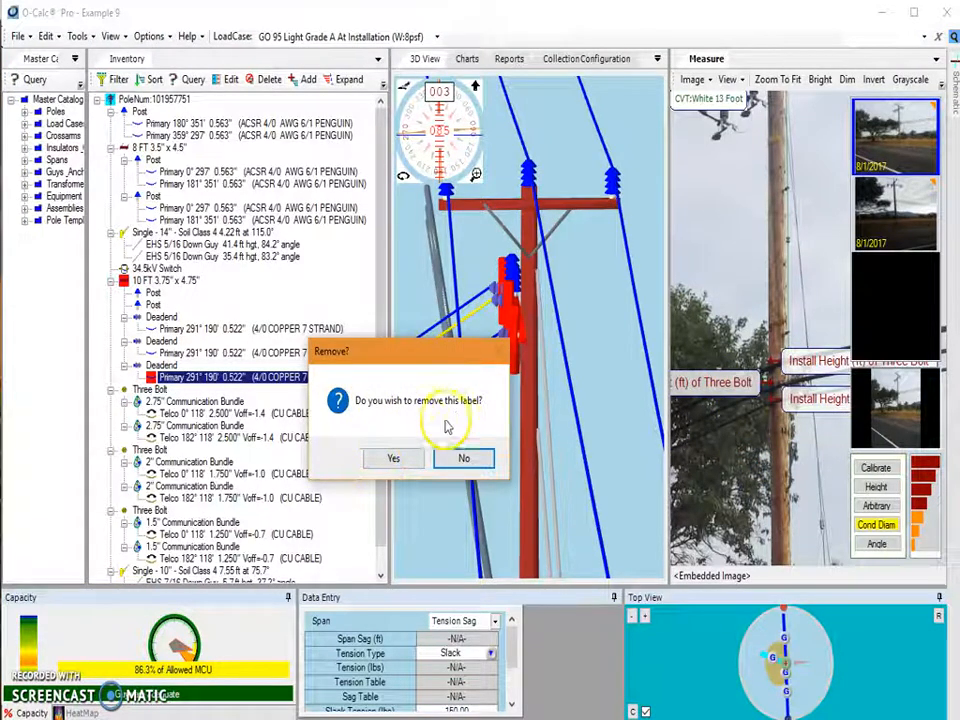
pyautogui.click(398, 459)
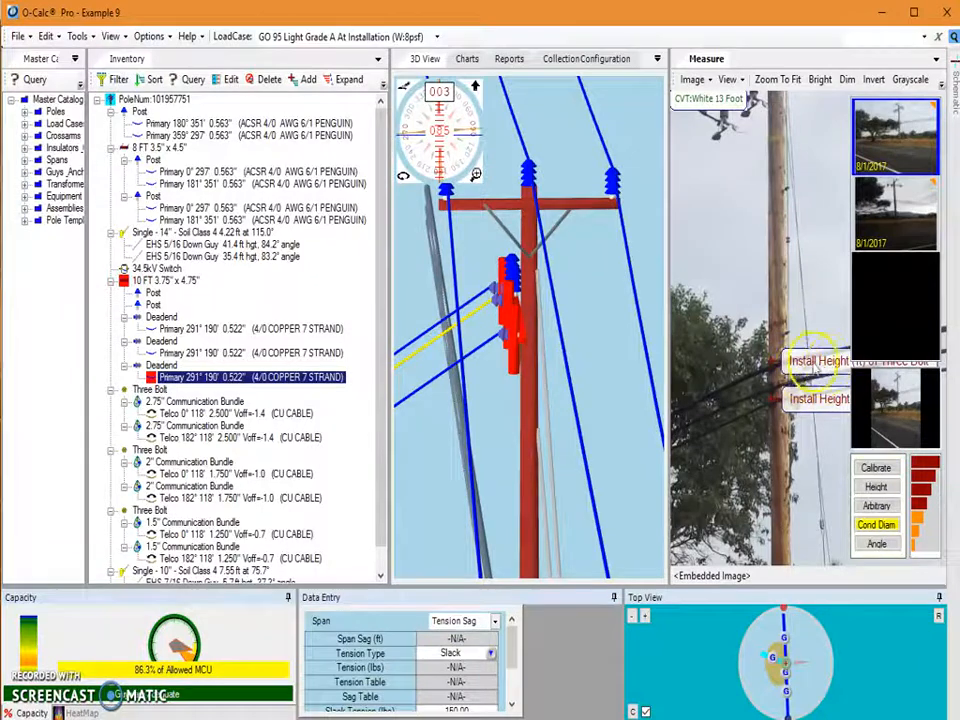
pyautogui.moveTo(800, 452); pyautogui.dragTo(765, 339)
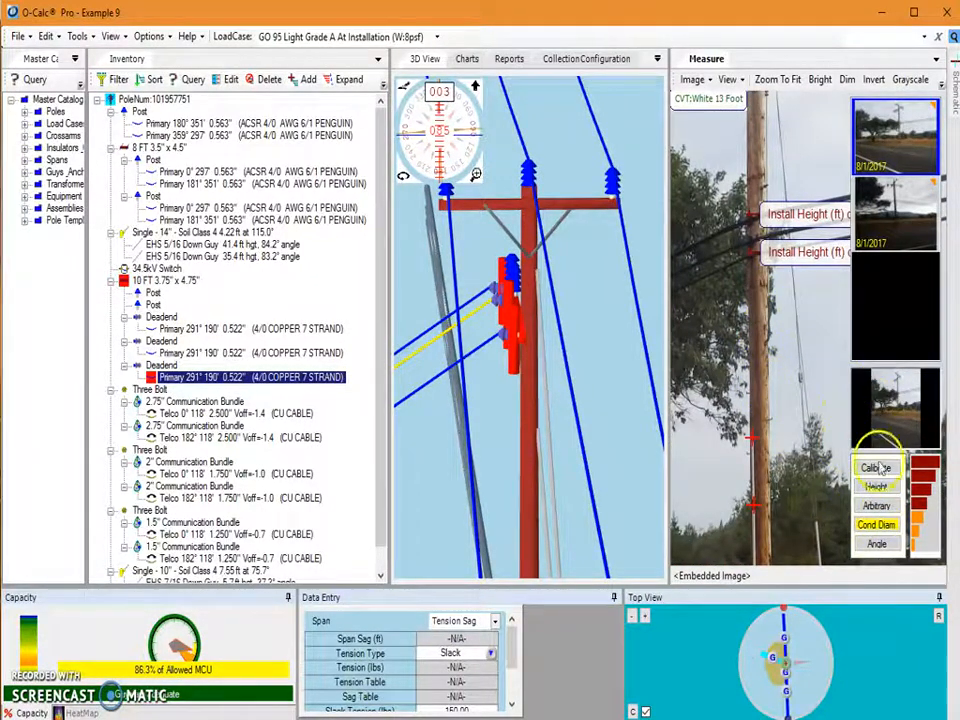
# - Measure an arbitrary distance along the pole in the photo, just below the communication cables, without adding a label
pyautogui.click(889, 505)
pyautogui.moveTo(759, 289); pyautogui.dragTo(758, 441)
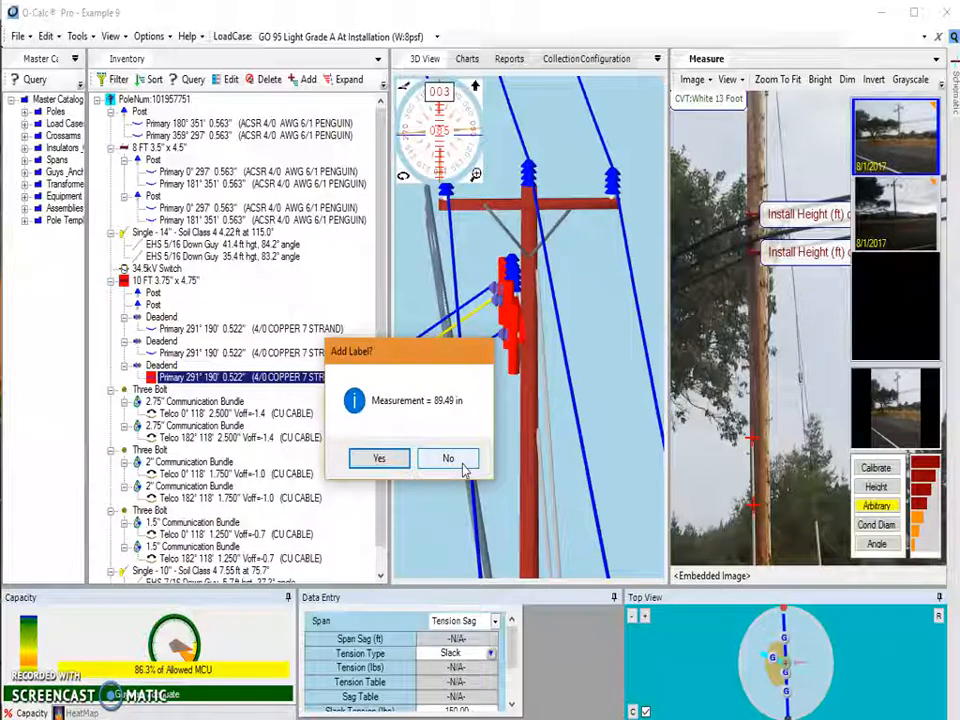
pyautogui.click(462, 467)
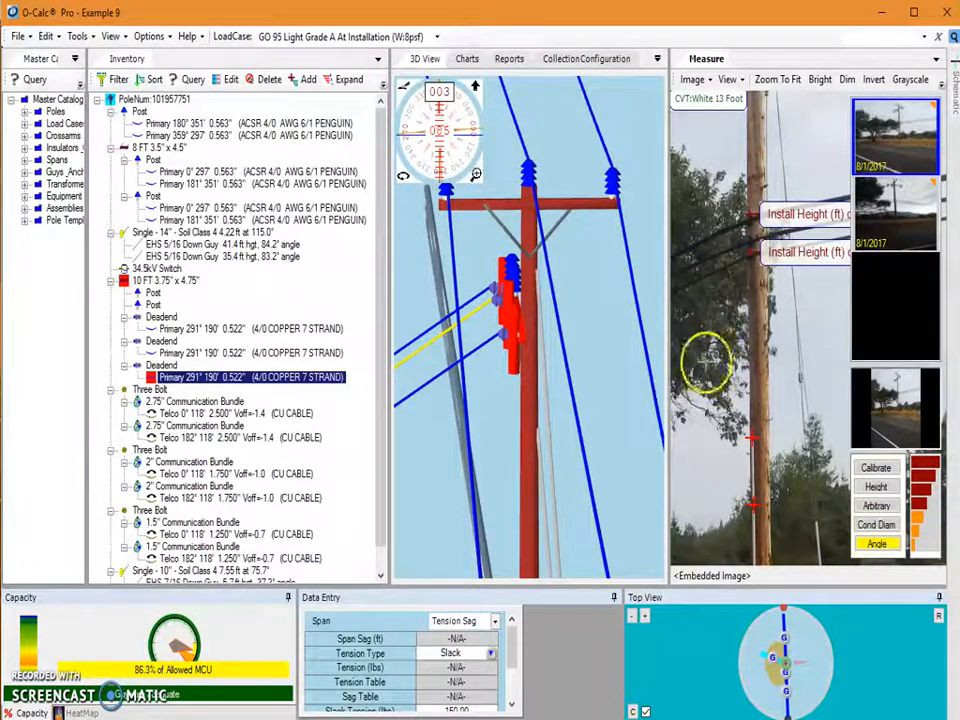
# - Measure the angle between the lowest communication cable and the pole in the photo, without adding a label
pyautogui.click(710, 272)
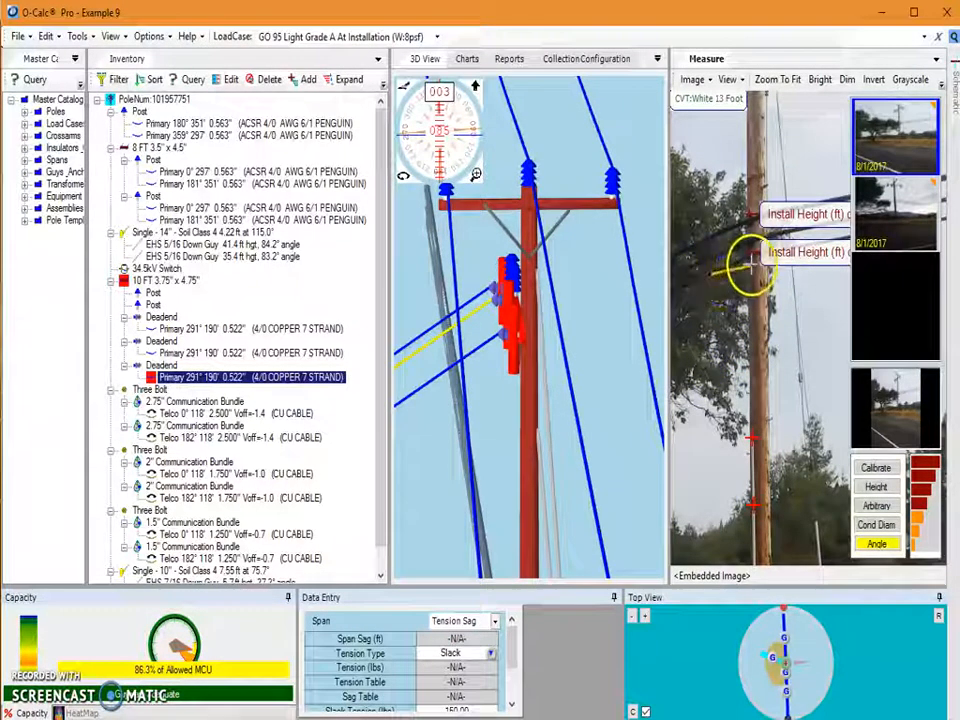
pyautogui.click(750, 258)
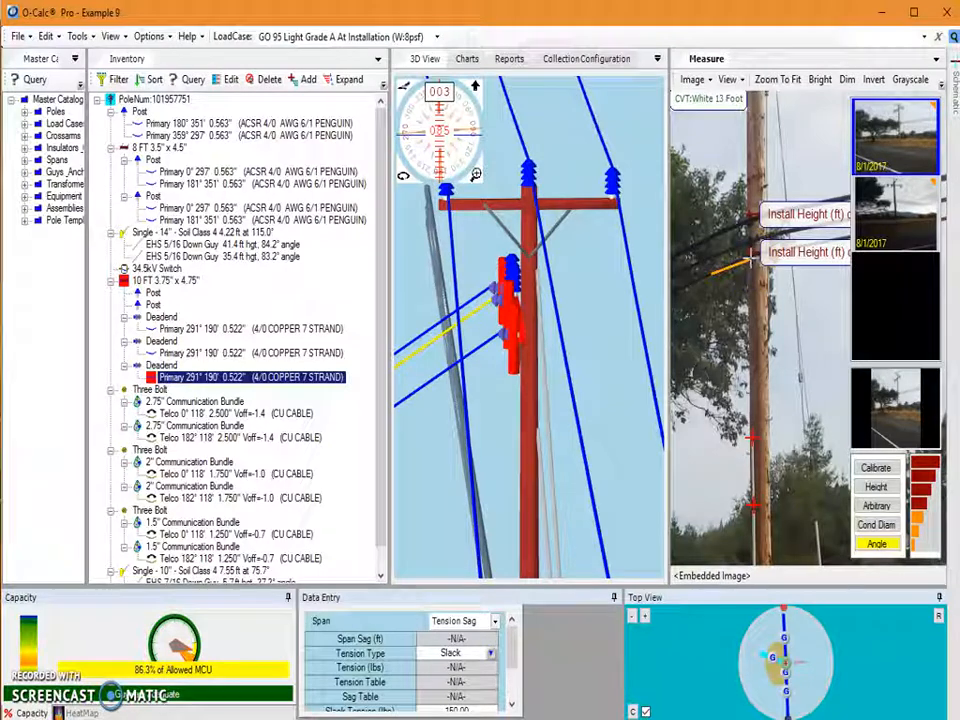
pyautogui.click(750, 328)
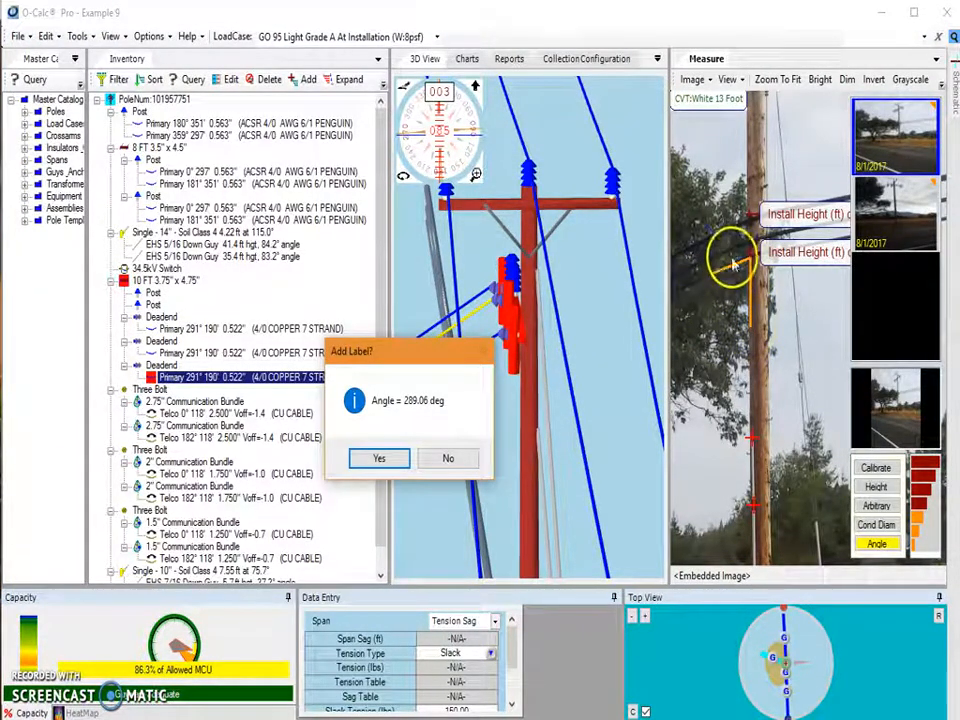
pyautogui.click(446, 461)
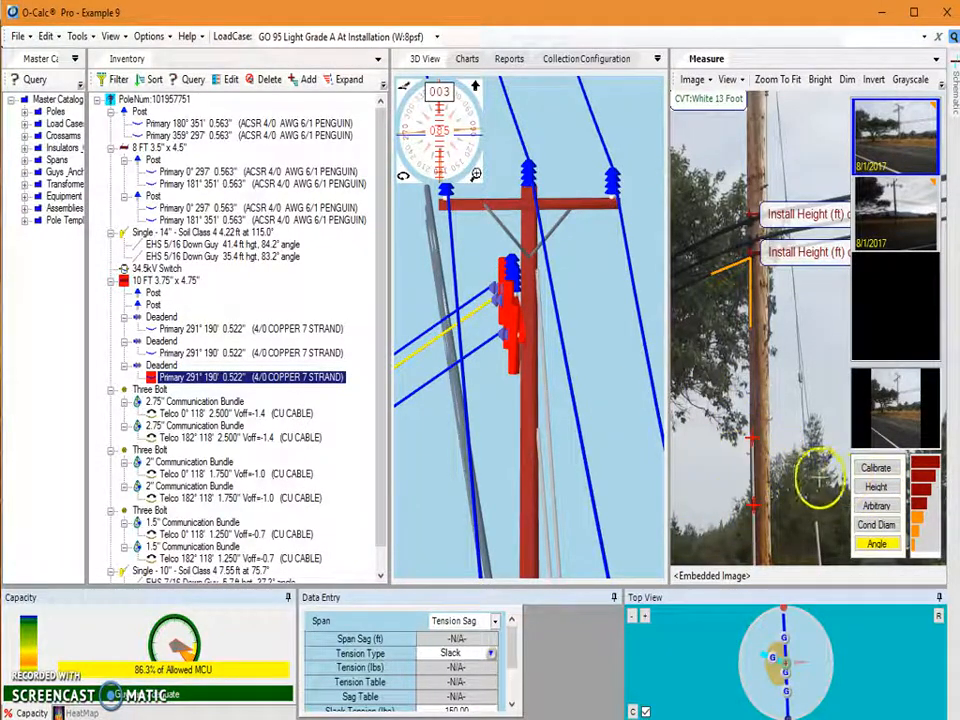
# - Restart the first photo's calibration and return the Measure pane to the same group as the 3D View
pyautogui.click(877, 468)
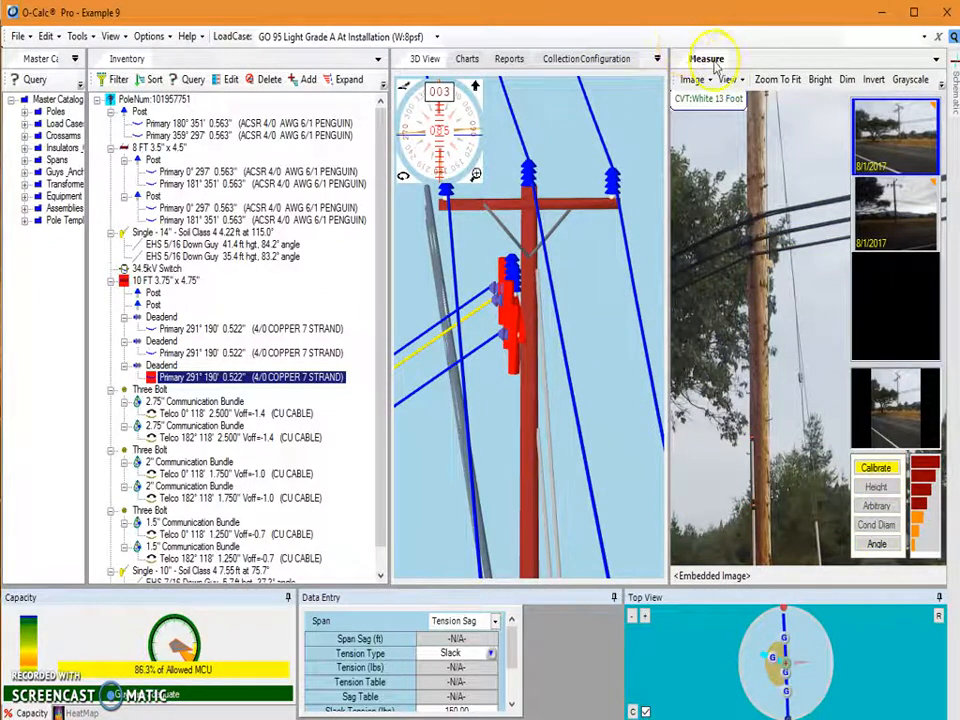
pyautogui.scroll(2, 579, 311)
pyautogui.scroll(3, 531, 326)
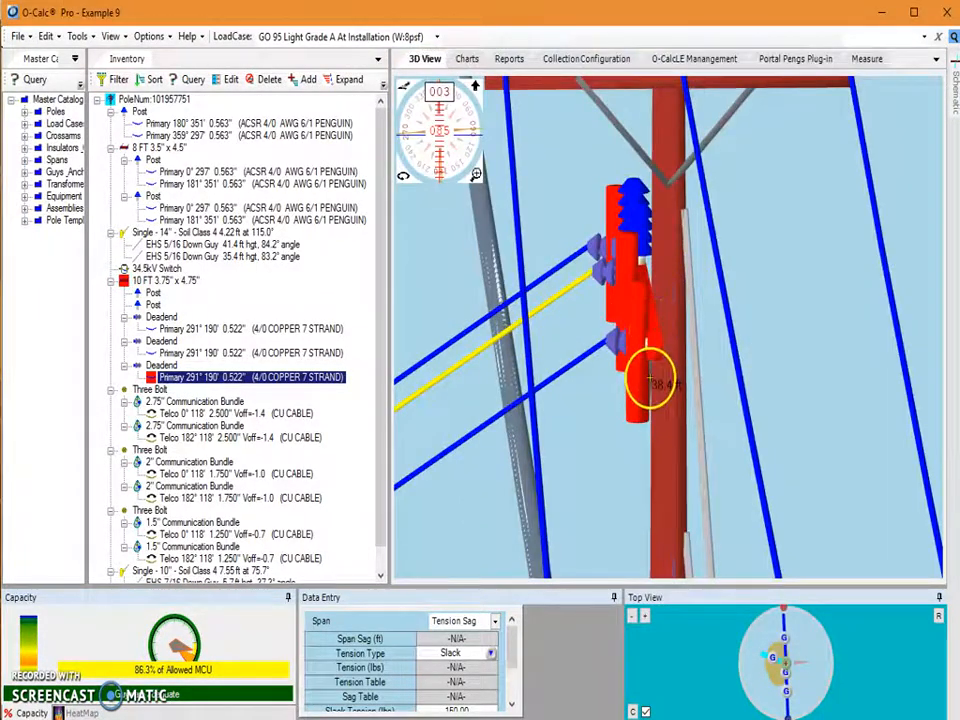
pyautogui.click(864, 60)
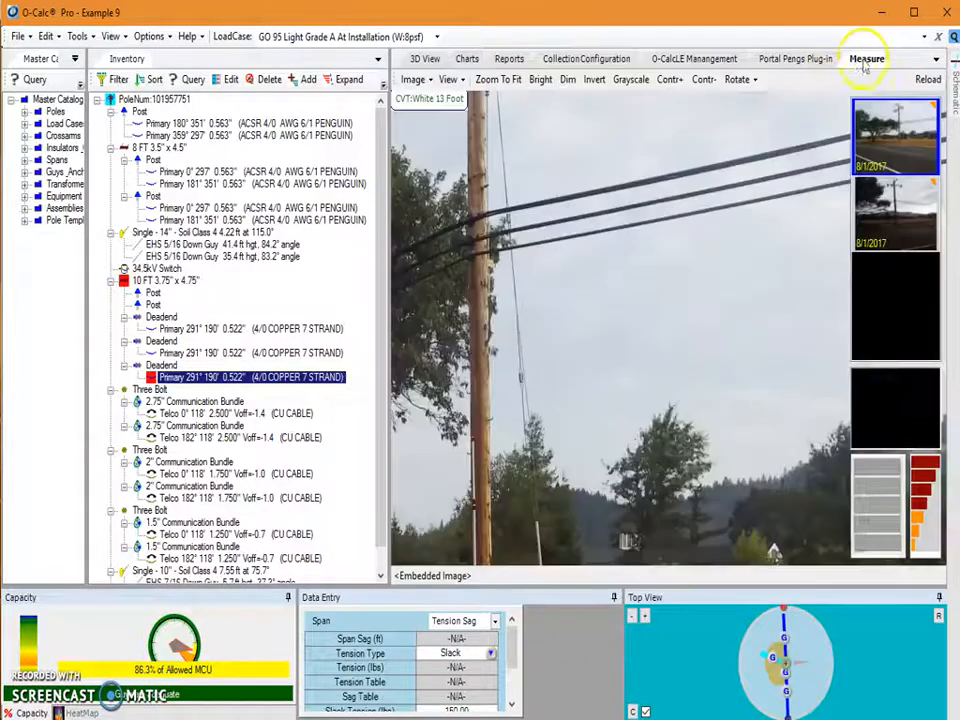
pyautogui.scroll(-5, 682, 372)
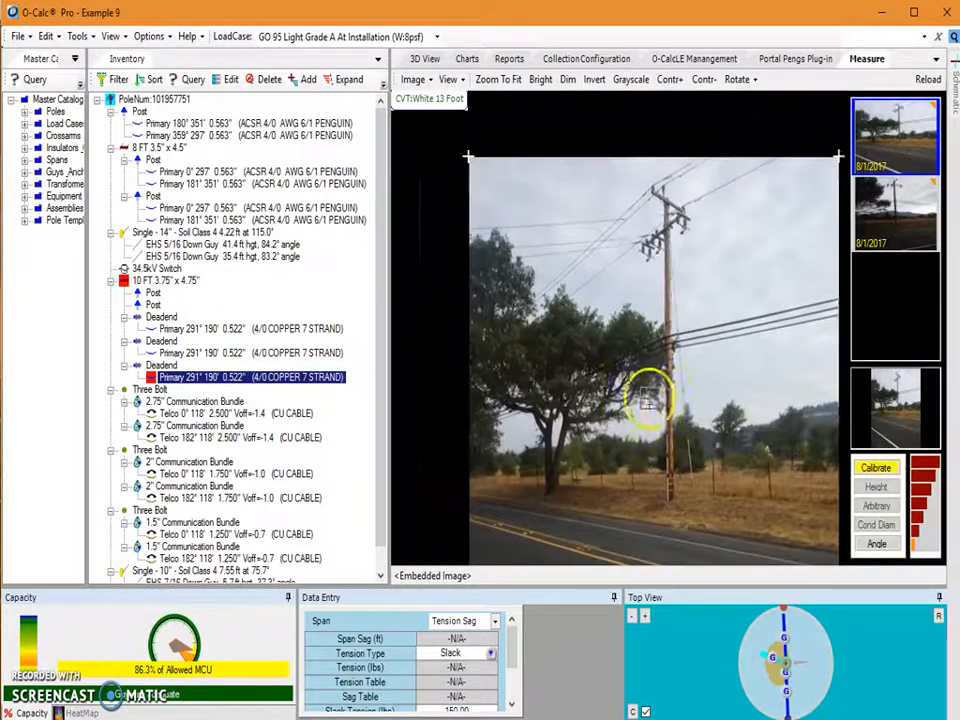
pyautogui.scroll(3, 587, 405)
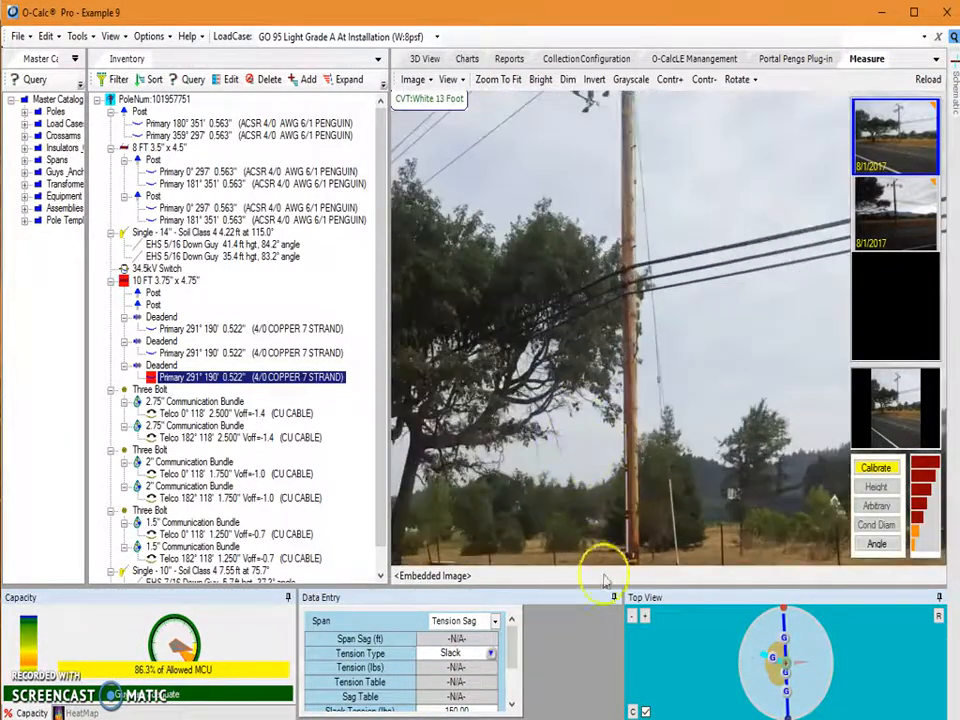
pyautogui.moveTo(641, 433); pyautogui.dragTo(622, 311)
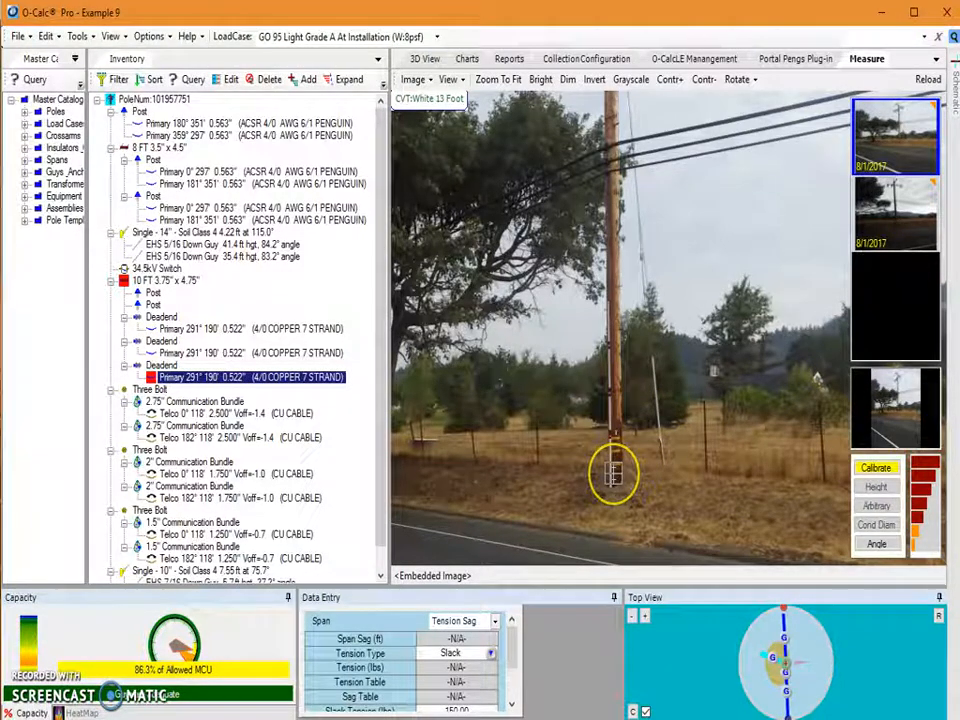
# - Open the second pole photo and mark the lowest red calibration target near the pole's base
pyautogui.click(881, 226)
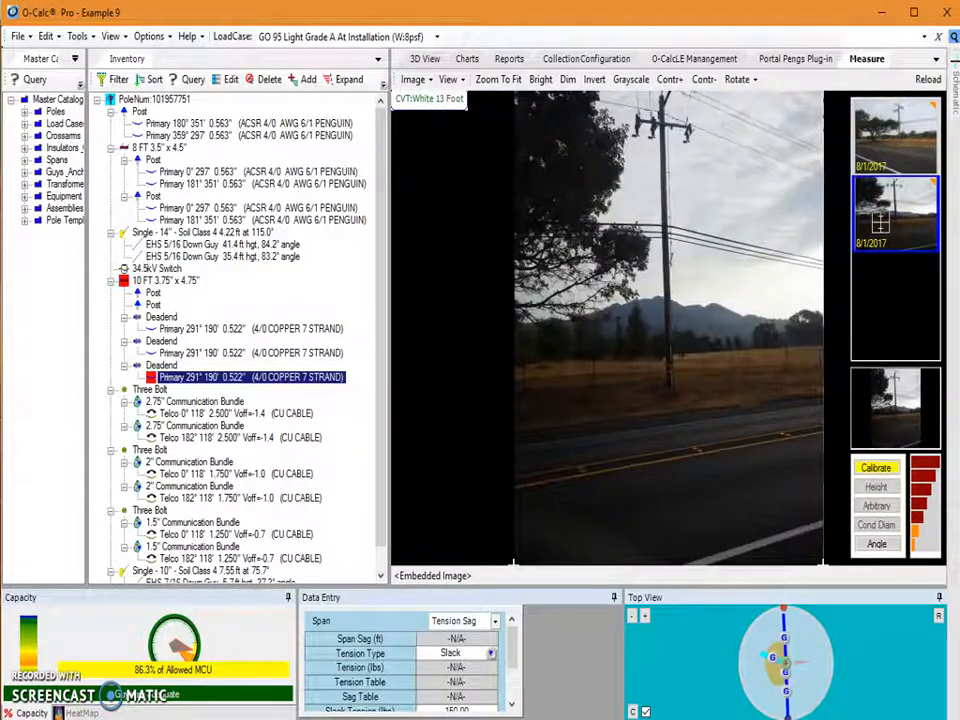
pyautogui.scroll(4, 670, 389)
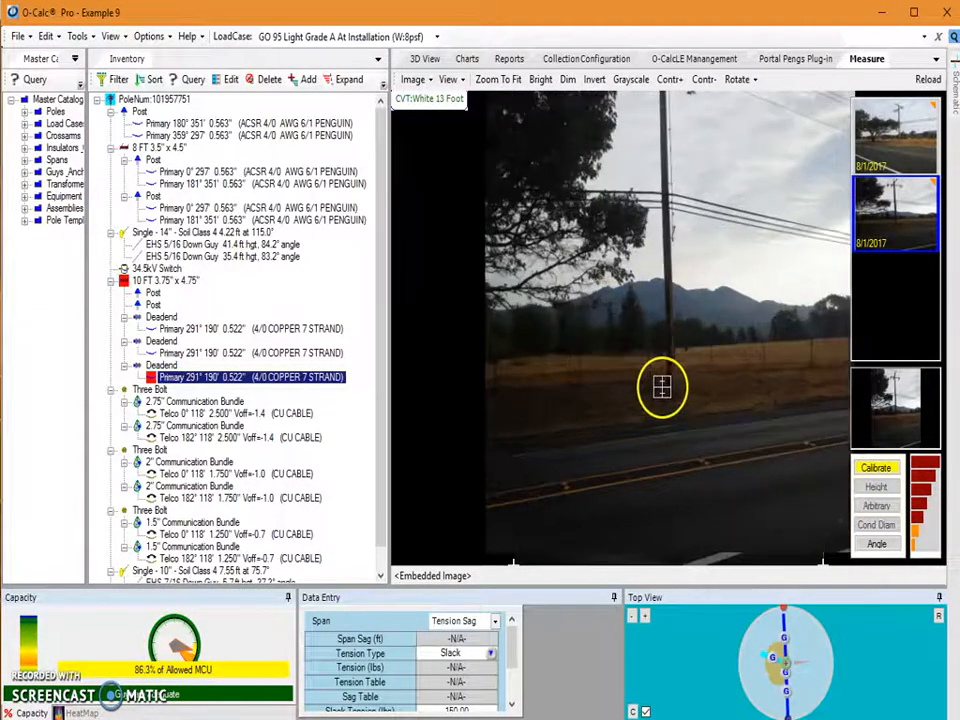
pyautogui.scroll(1, 596, 461)
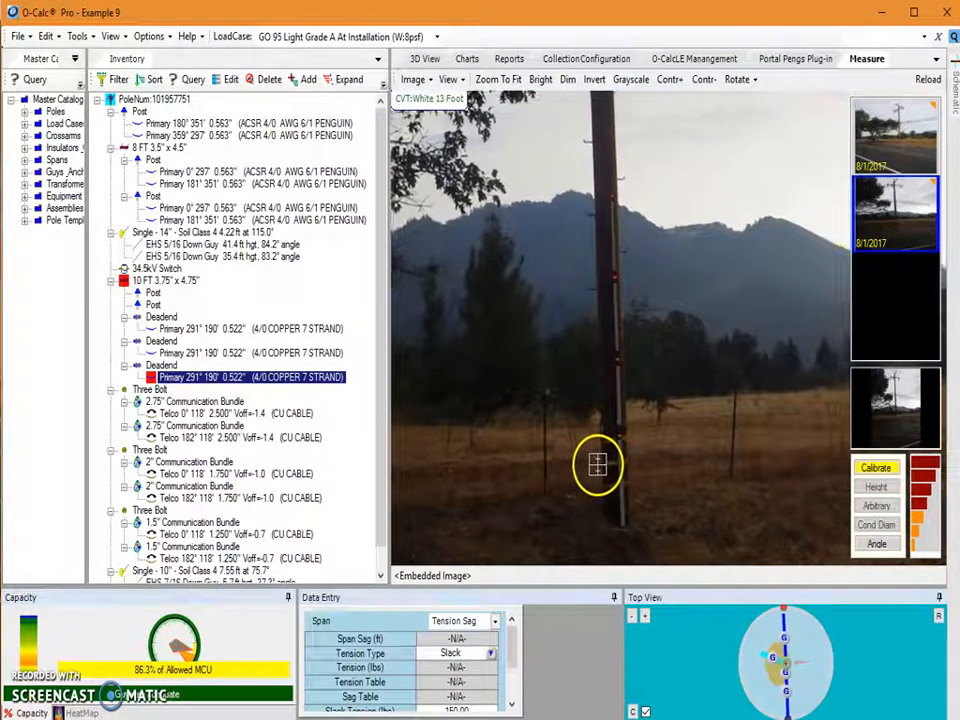
pyautogui.scroll(2, 601, 470)
pyautogui.scroll(1, 601, 472)
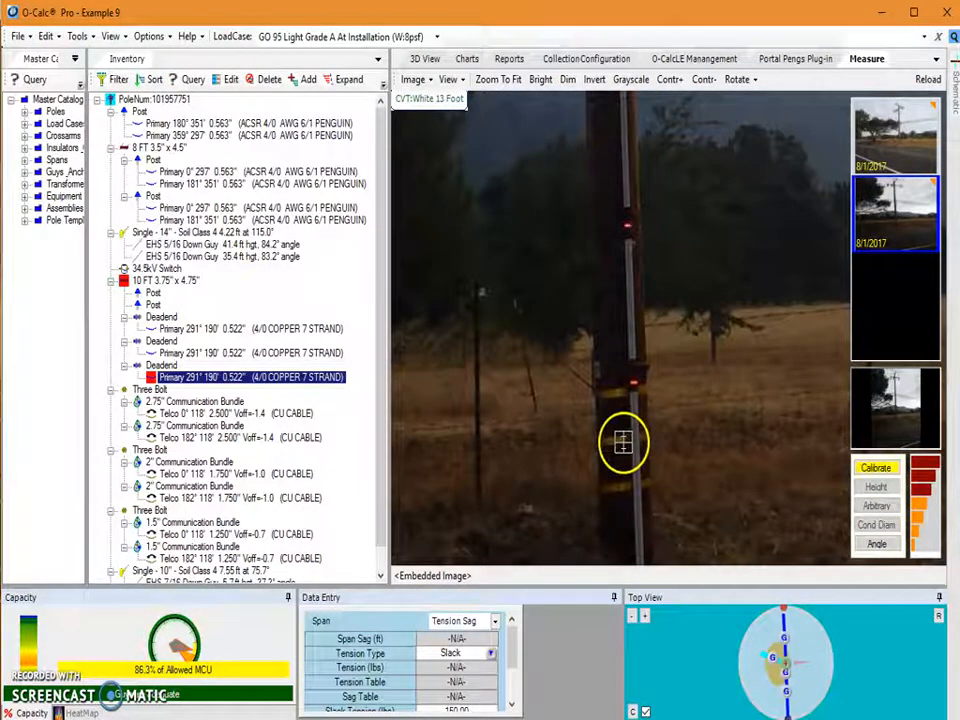
pyautogui.scroll(1, 628, 432)
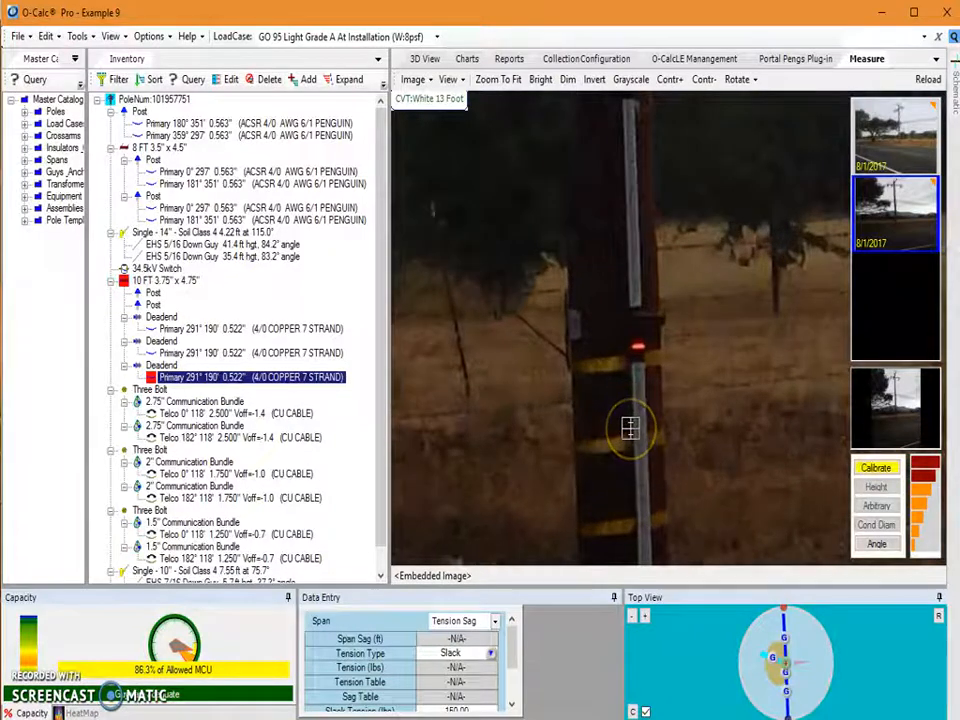
pyautogui.scroll(1, 641, 332)
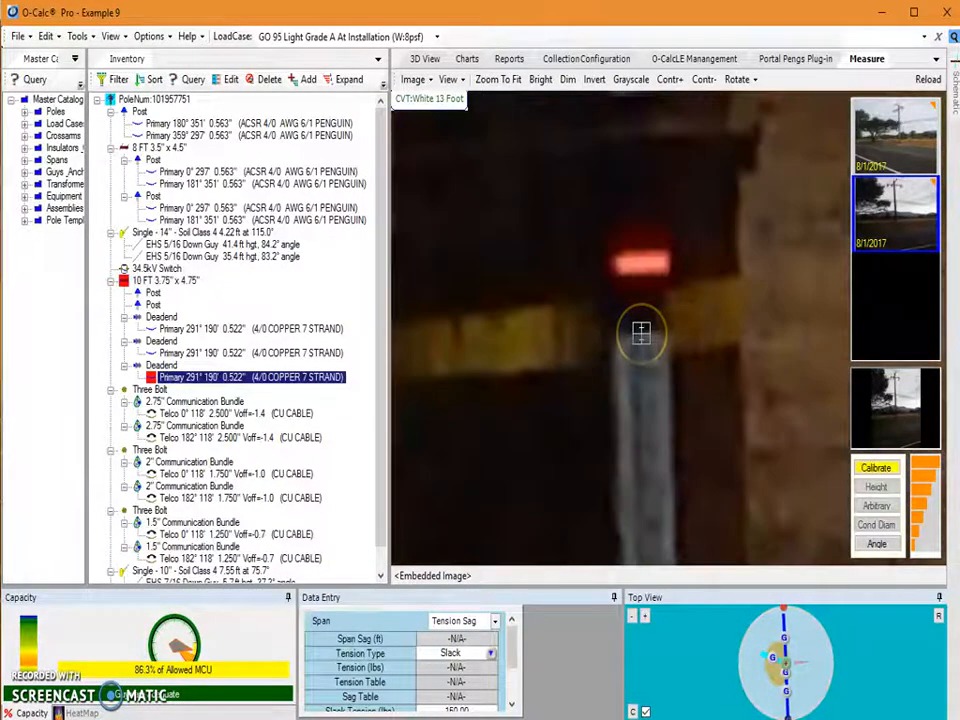
pyautogui.scroll(1, 657, 276)
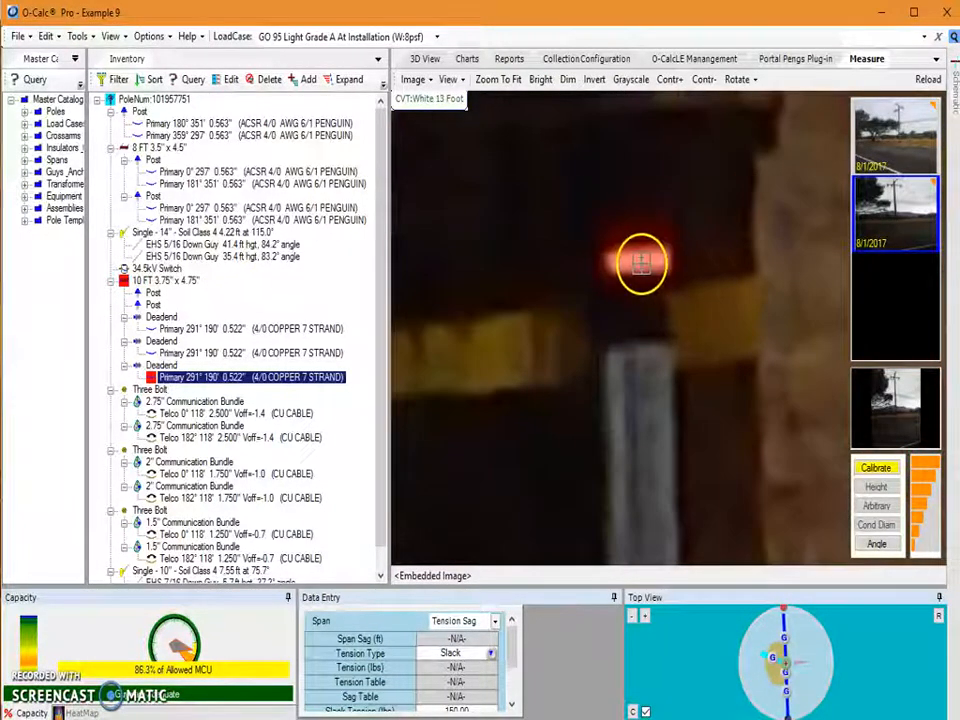
pyautogui.scroll(1, 640, 262)
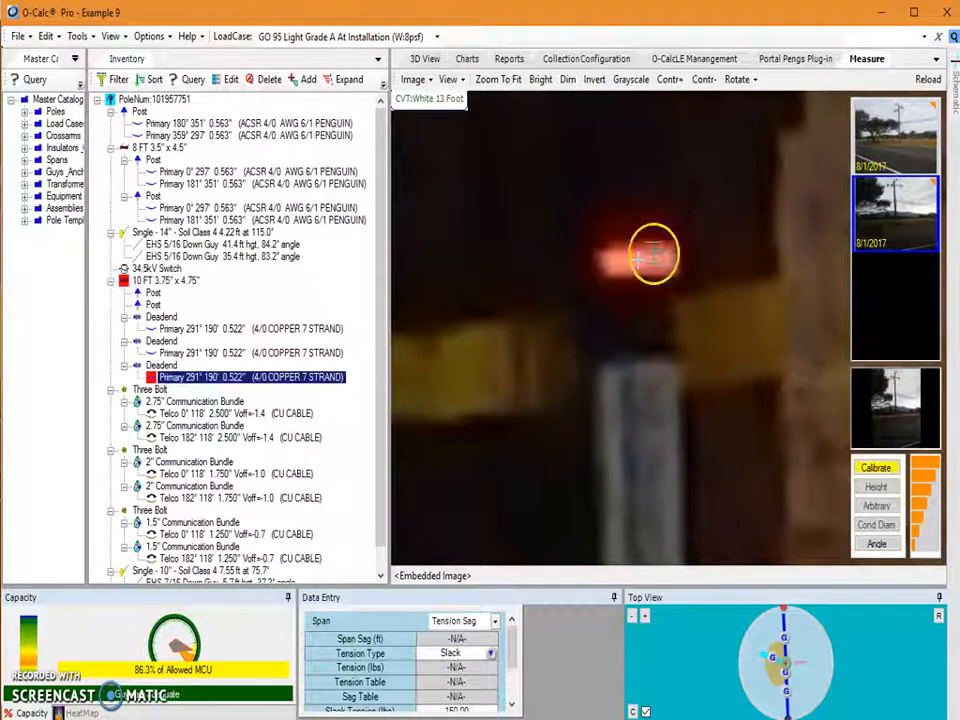
# - Mark the centre of the second red calibration target up the pole in the second photo
pyautogui.scroll(-5, 628, 265)
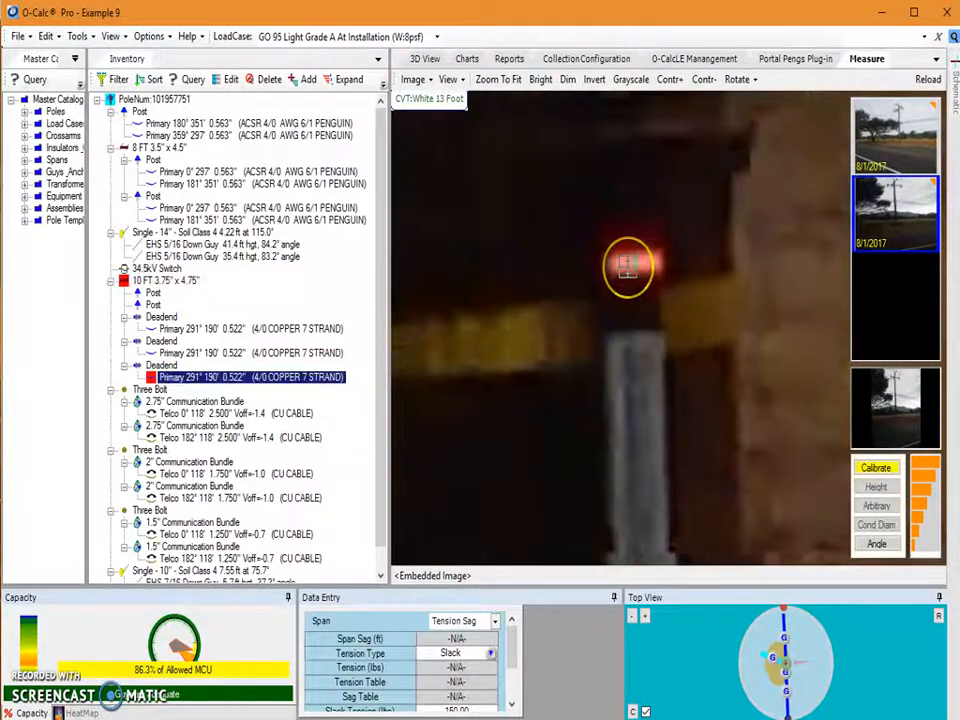
pyautogui.scroll(5, 628, 289)
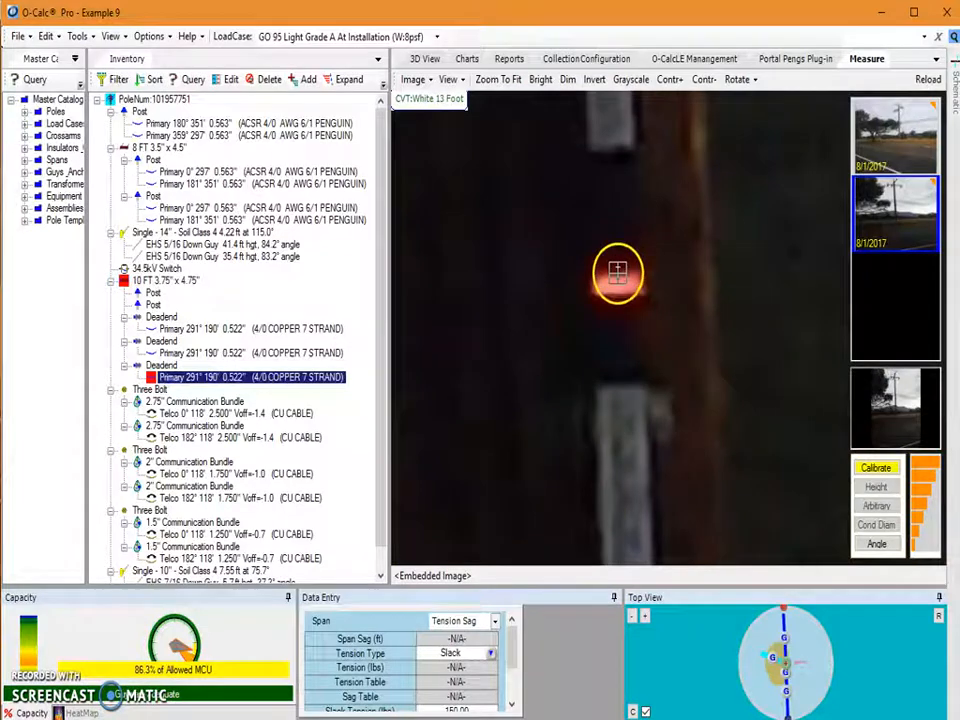
pyautogui.scroll(1, 617, 270)
pyautogui.scroll(1, 617, 288)
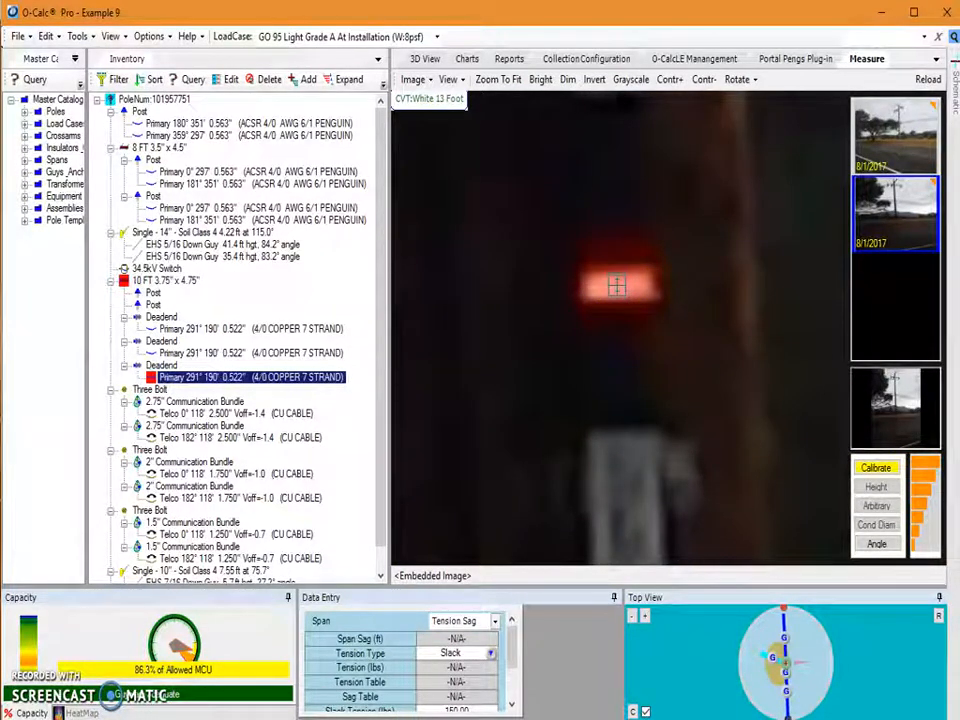
pyautogui.click(616, 284)
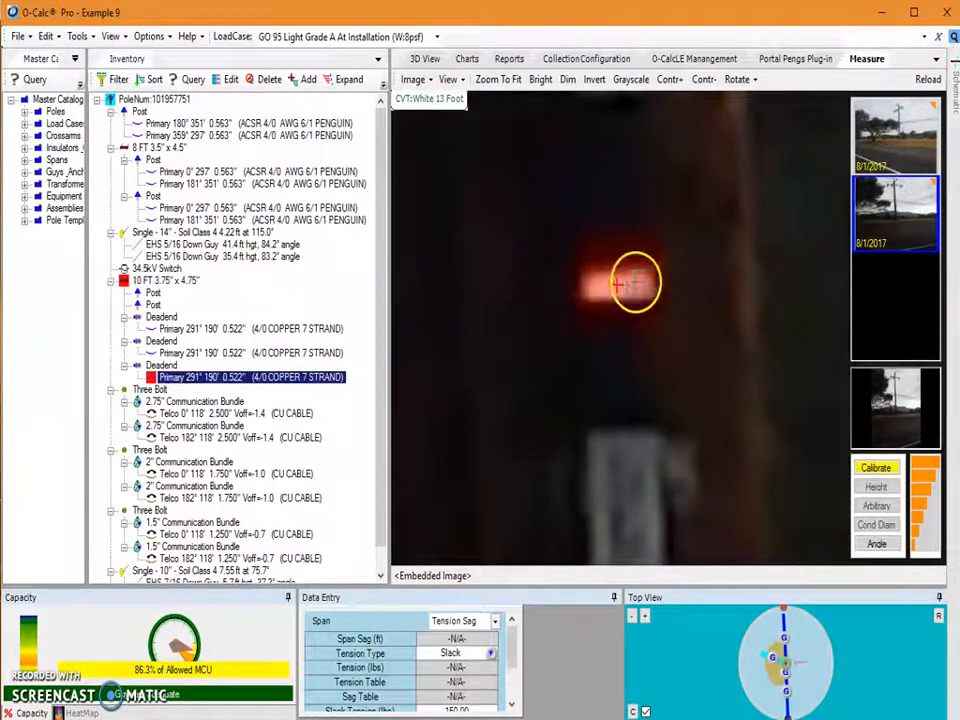
# - Complete the second photo's calibration by marking the third and topmost red targets on the pole
pyautogui.scroll(-4, 624, 220)
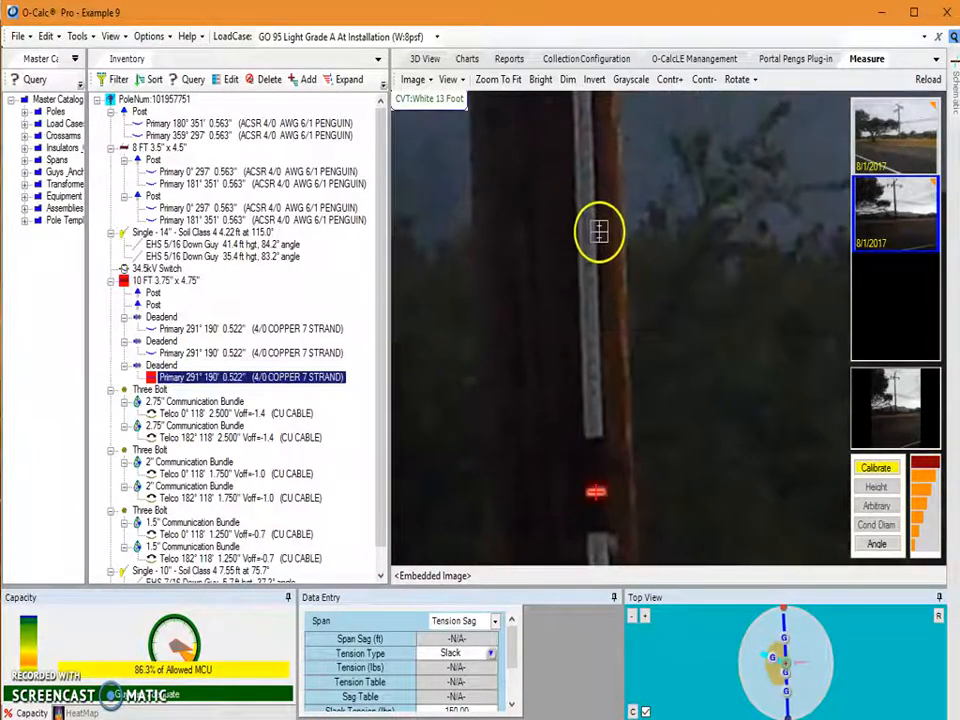
pyautogui.moveTo(602, 169); pyautogui.dragTo(600, 326)
pyautogui.scroll(4, 600, 428)
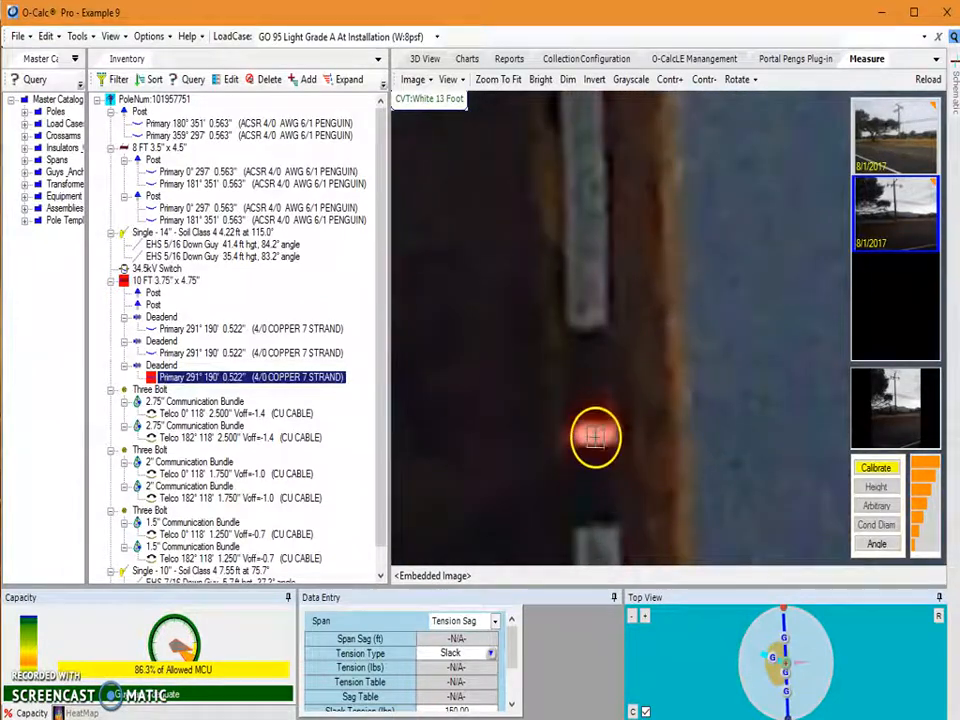
pyautogui.moveTo(604, 238); pyautogui.dragTo(605, 500)
pyautogui.moveTo(560, 270); pyautogui.dragTo(578, 474)
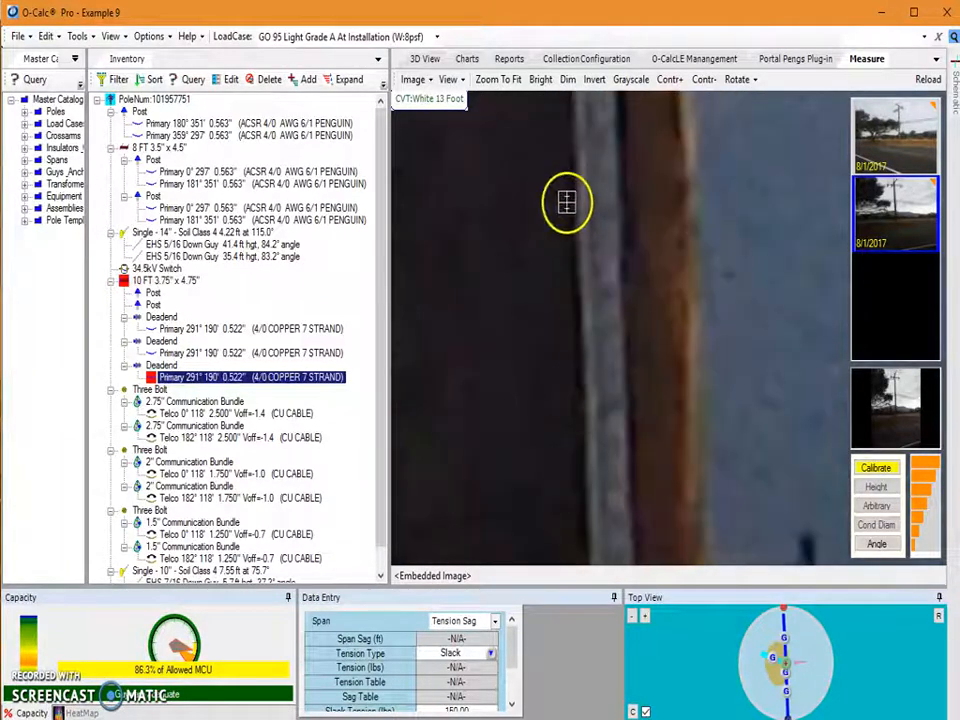
pyautogui.moveTo(568, 201); pyautogui.dragTo(568, 484)
pyautogui.moveTo(567, 251); pyautogui.dragTo(549, 444)
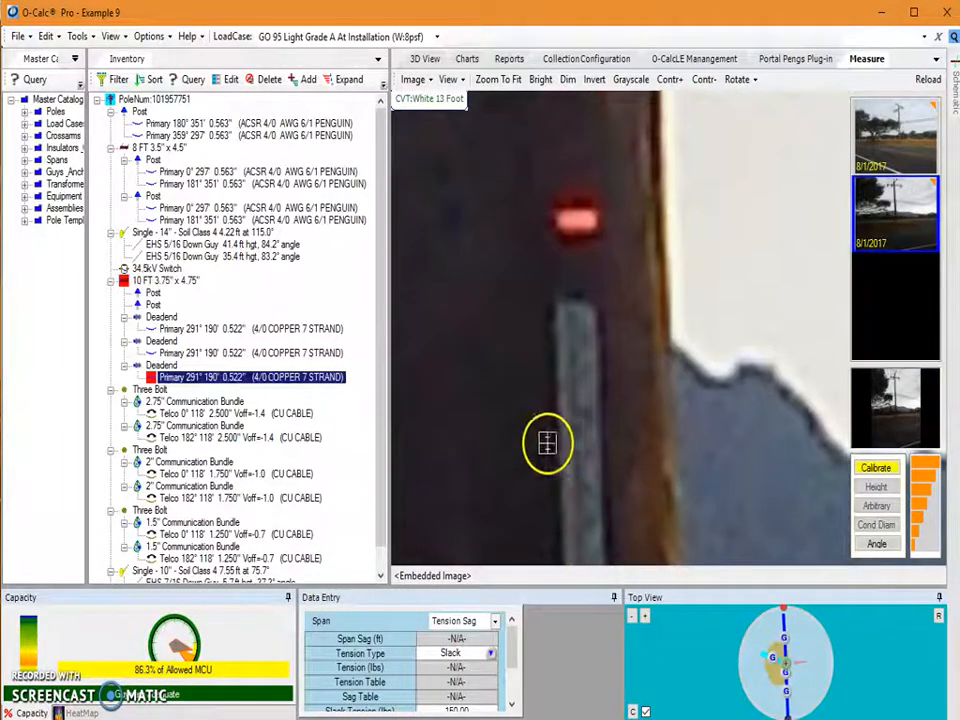
pyautogui.click(580, 218)
# - Review the placed calibration marks along the measuring stick, from the topmost target to the lowest
pyautogui.scroll(-5, 606, 337)
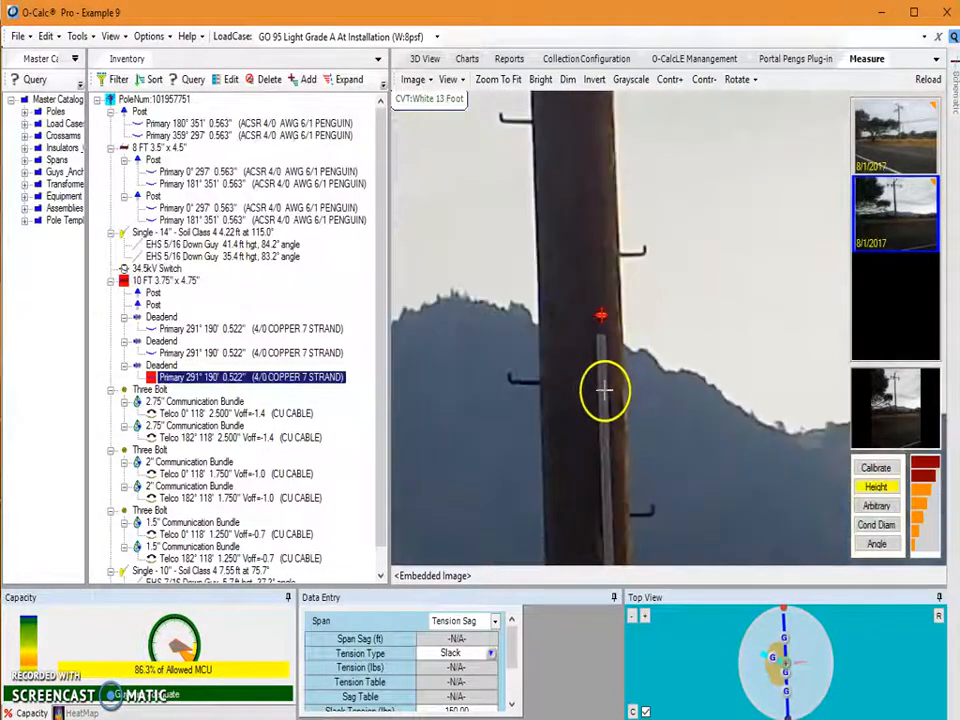
pyautogui.moveTo(607, 412); pyautogui.dragTo(555, 204)
pyautogui.moveTo(549, 467); pyautogui.dragTo(549, 216)
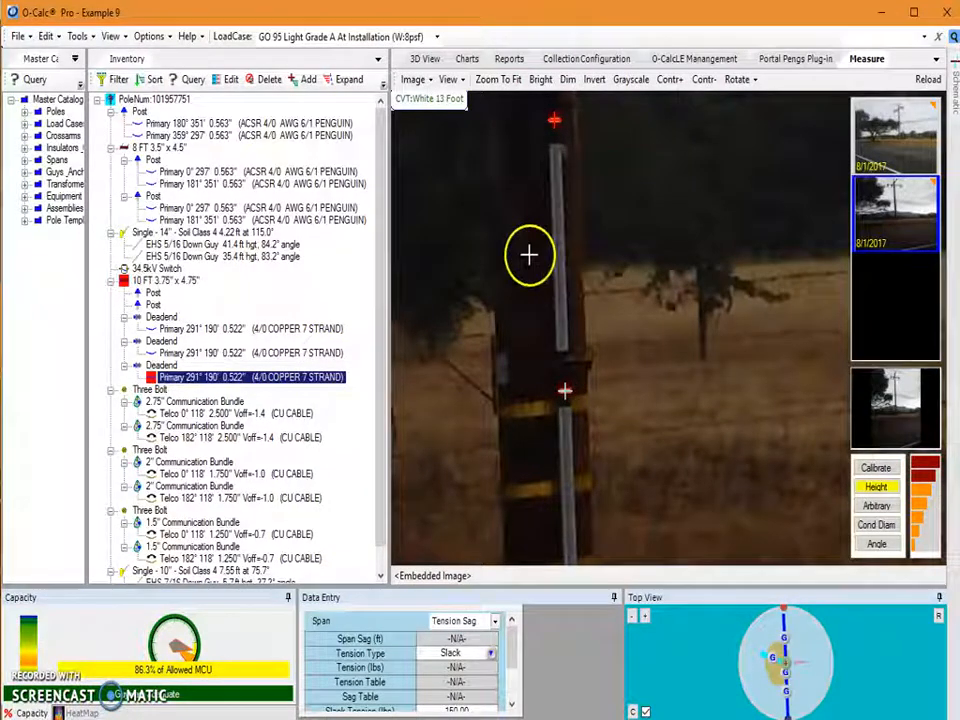
pyautogui.scroll(-2, 528, 254)
pyautogui.scroll(-1, 528, 254)
pyautogui.scroll(3, 600, 275)
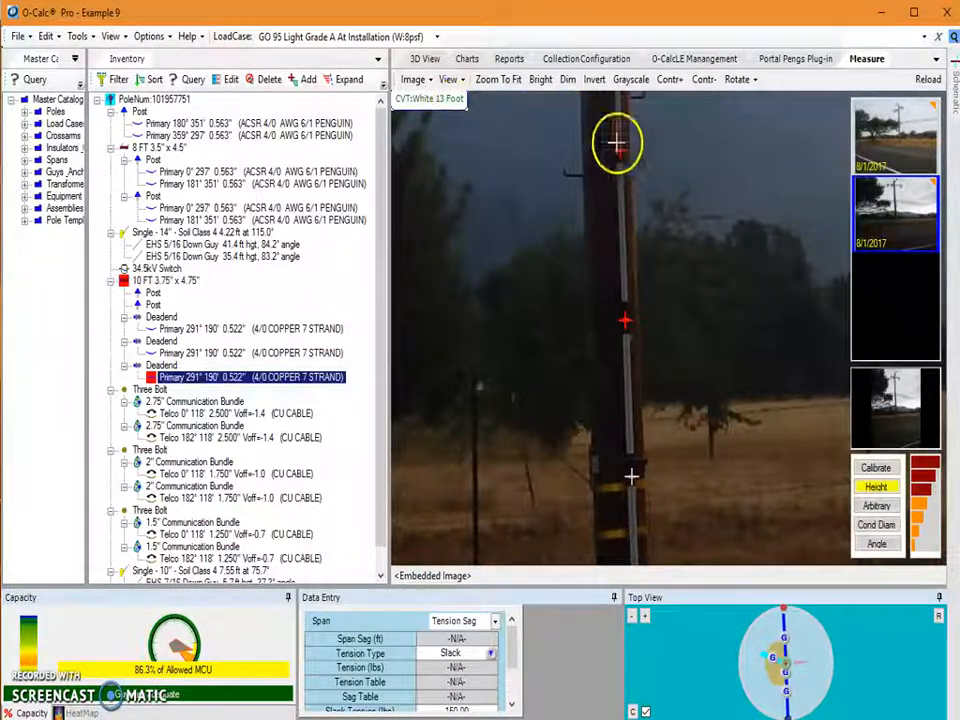
# - Change the current image's target type, choosing White 13 Foot for the second photo
pyautogui.click(424, 80)
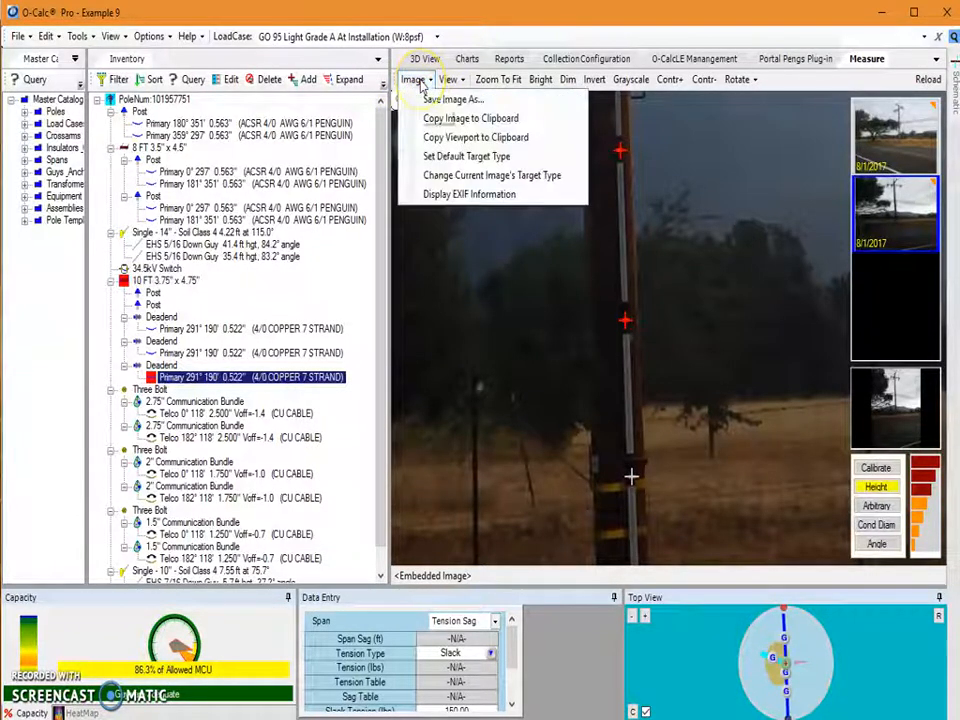
pyautogui.click(514, 176)
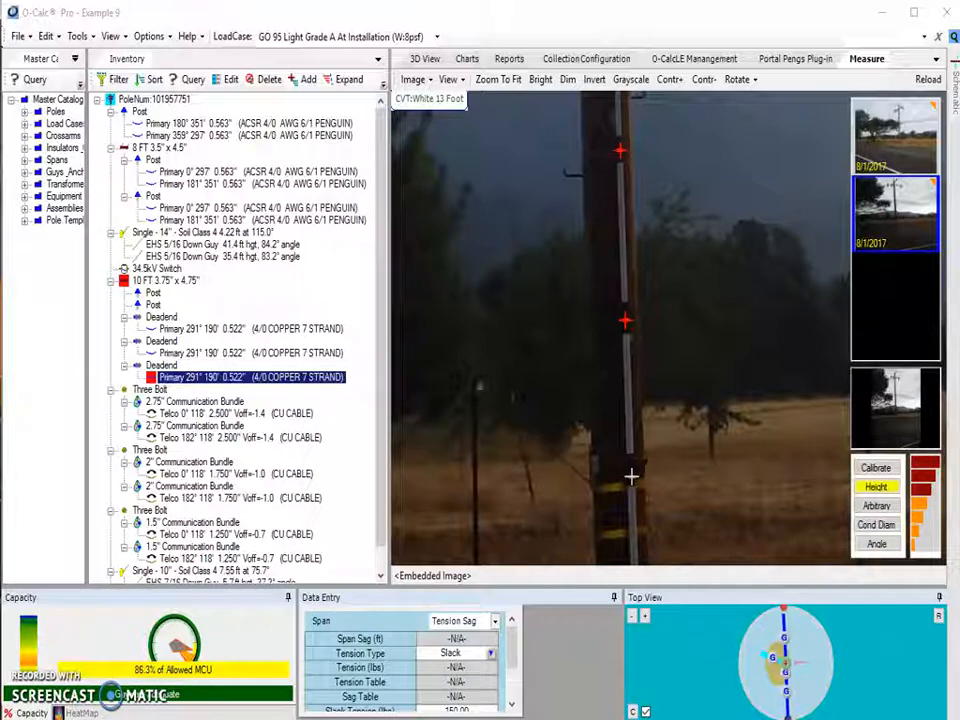
pyautogui.moveTo(643, 129); pyautogui.dragTo(470, 212)
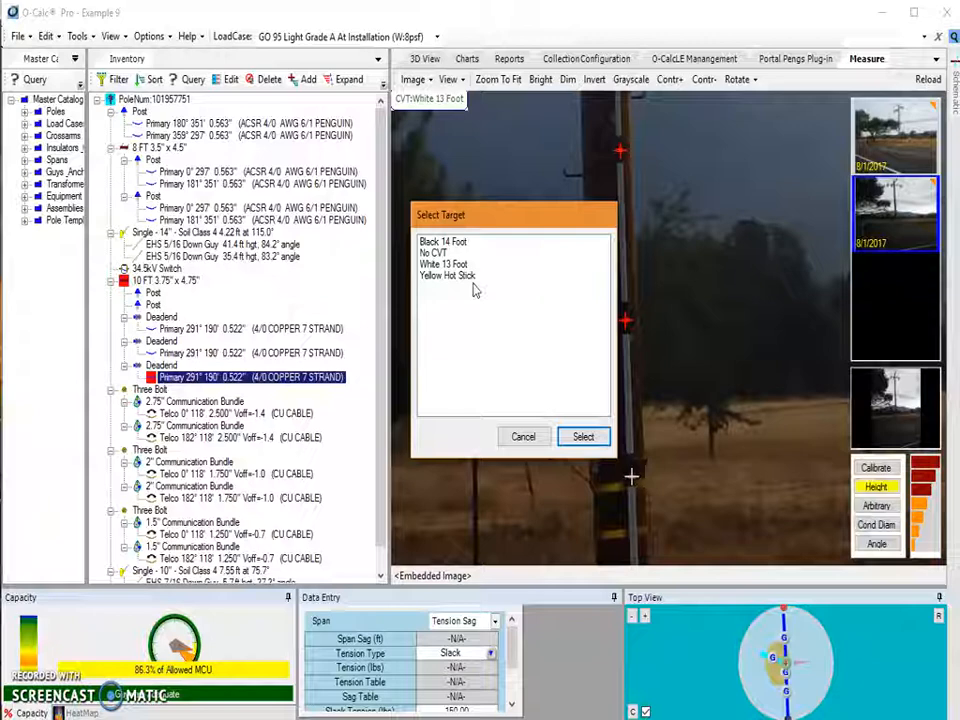
pyautogui.click(463, 301)
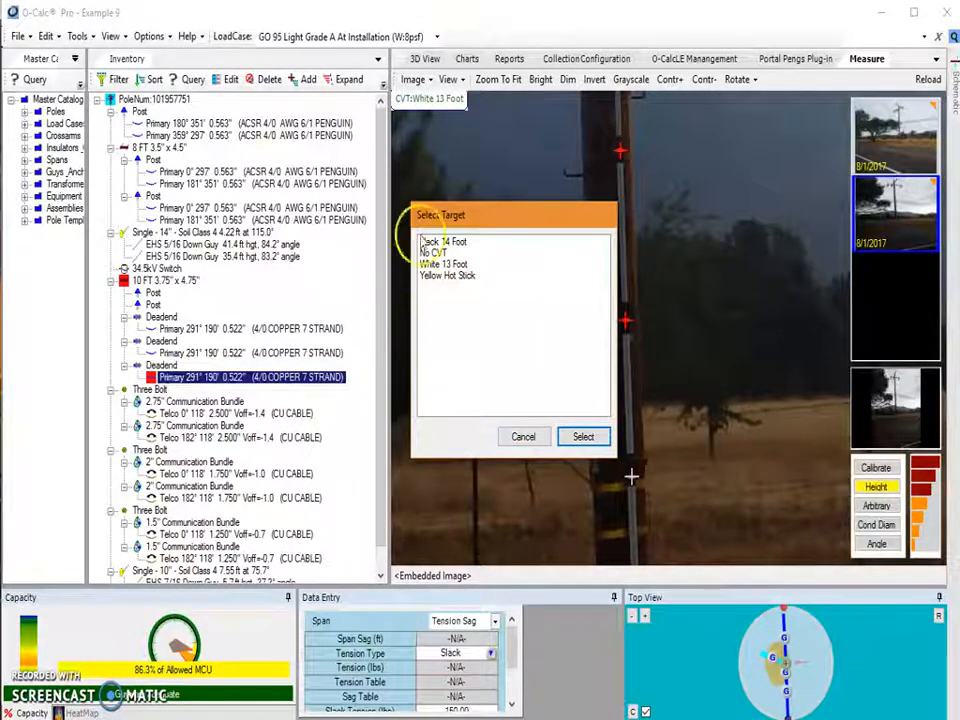
pyautogui.click(460, 264)
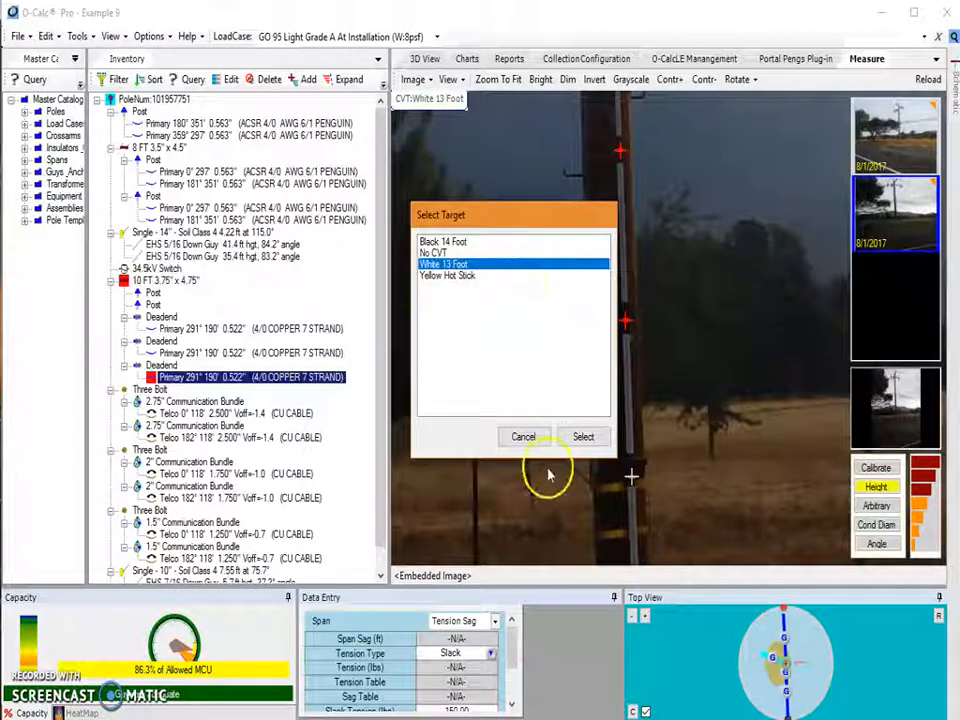
pyautogui.click(578, 446)
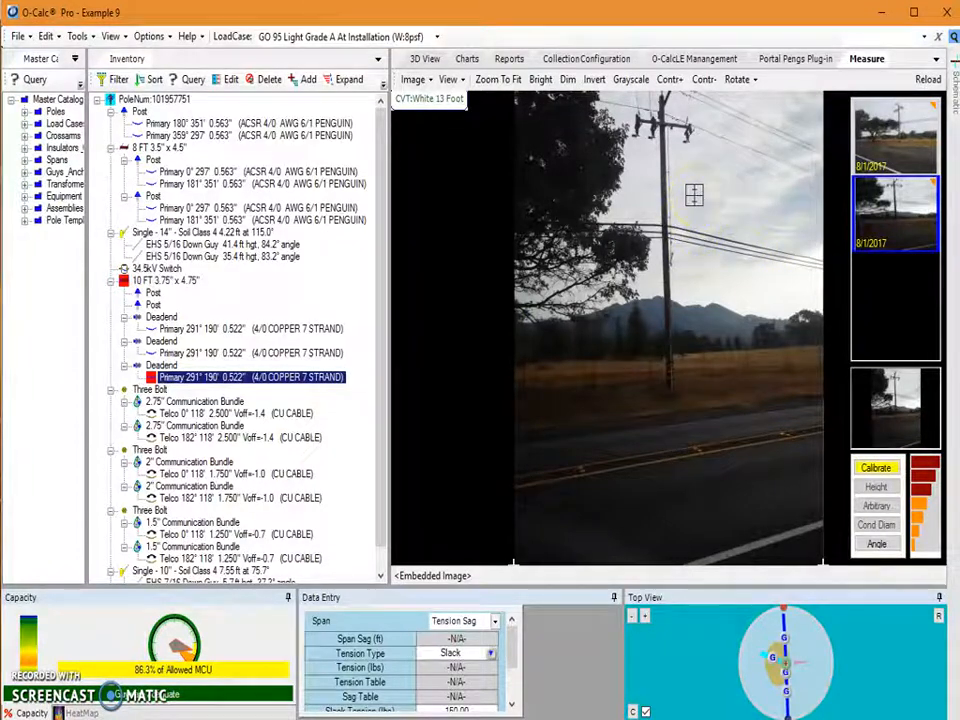
# - Switch from the photo to the 3D model and check the whole pole with its spans
pyautogui.moveTo(669, 296); pyautogui.dragTo(602, 360)
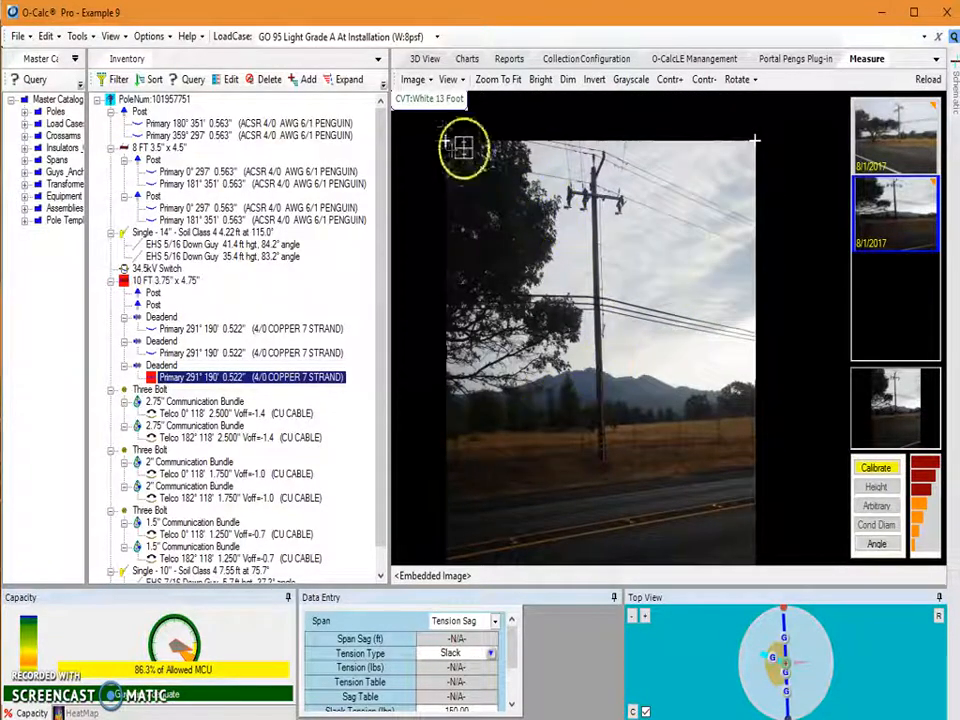
pyautogui.click(424, 58)
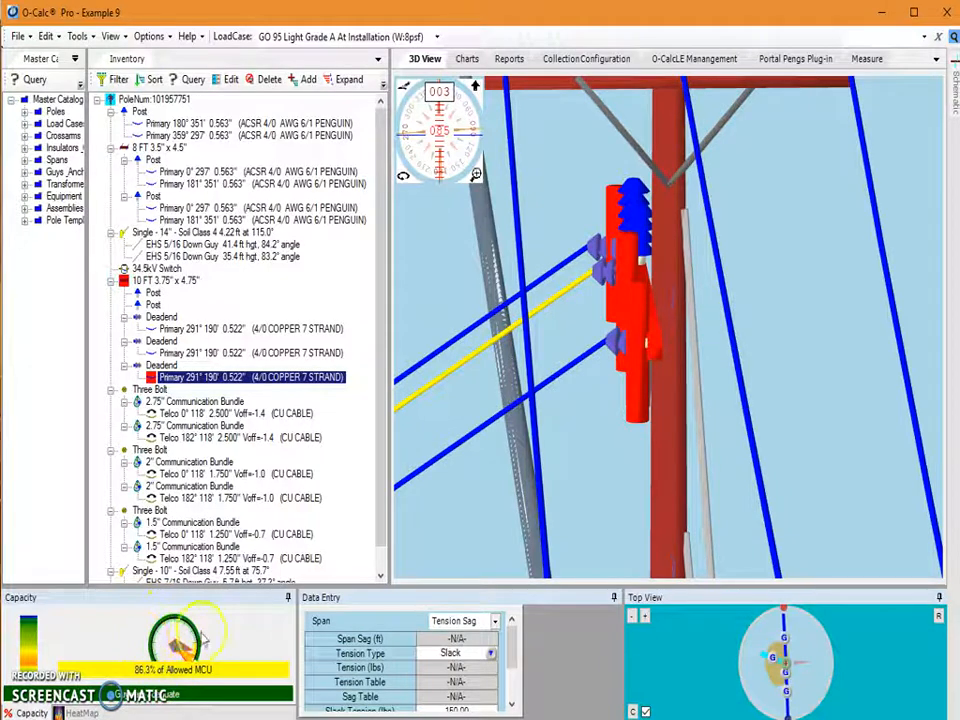
pyautogui.moveTo(478, 504); pyautogui.dragTo(563, 477)
pyautogui.scroll(-5, 563, 477)
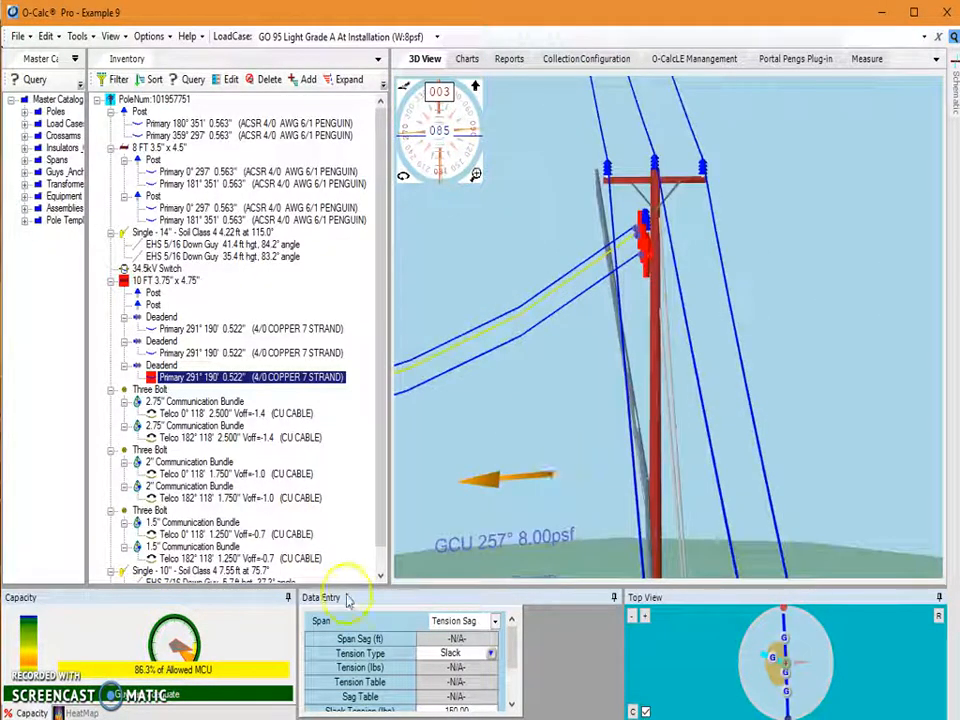